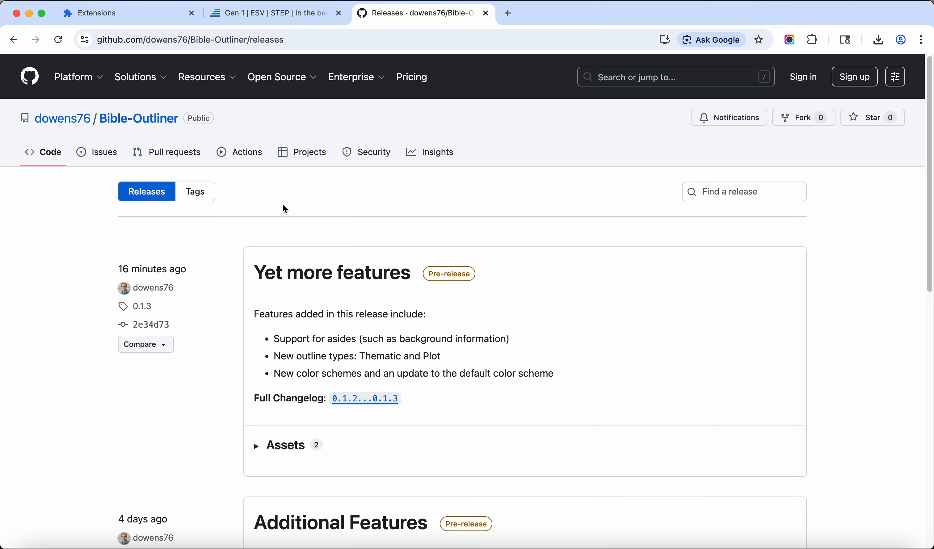
Download the source code zip of Bible-Outliner release 0.1.3 from its release assets and extract the archive
left_click(256, 447)
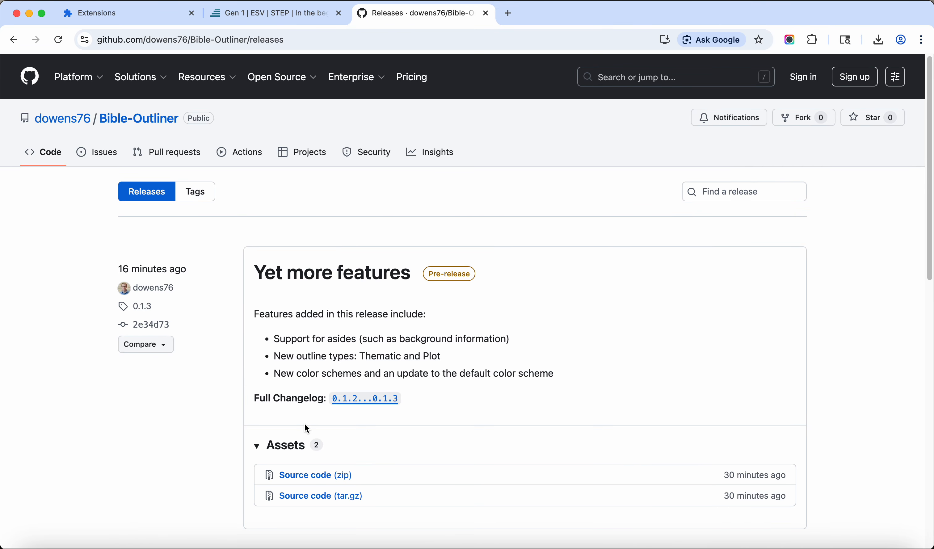
scroll(338, 429, "down", 3)
scroll(529, 371, "up", 3)
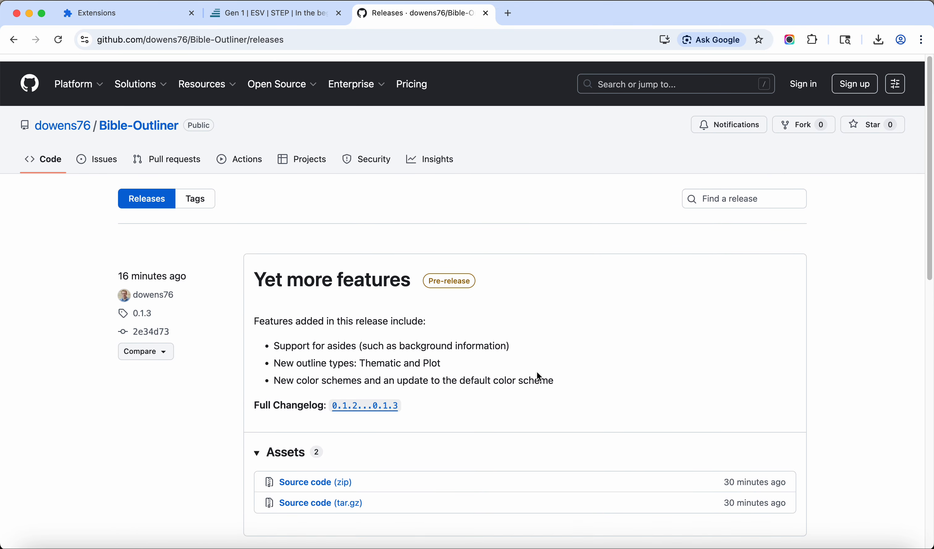
scroll(537, 373, "down", 1)
scroll(535, 372, "up", 1)
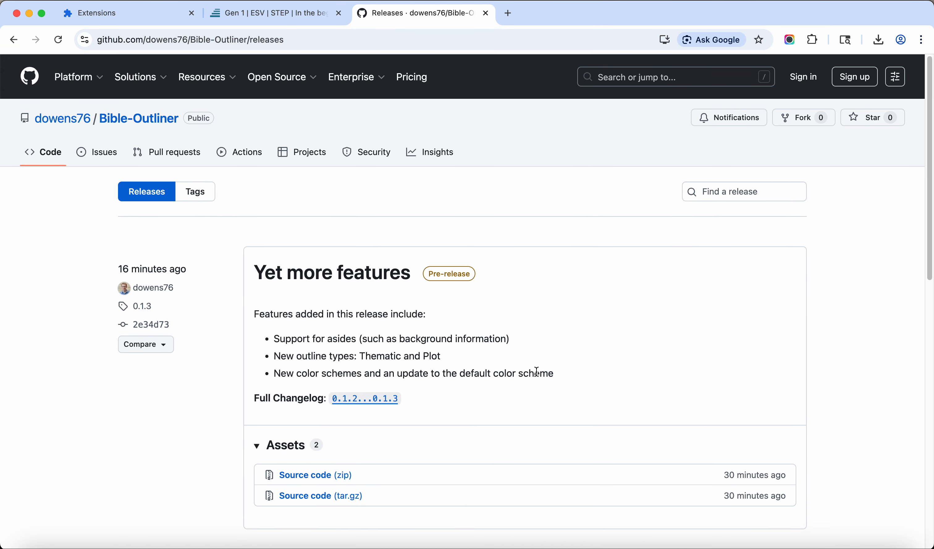
scroll(538, 372, "down", 2)
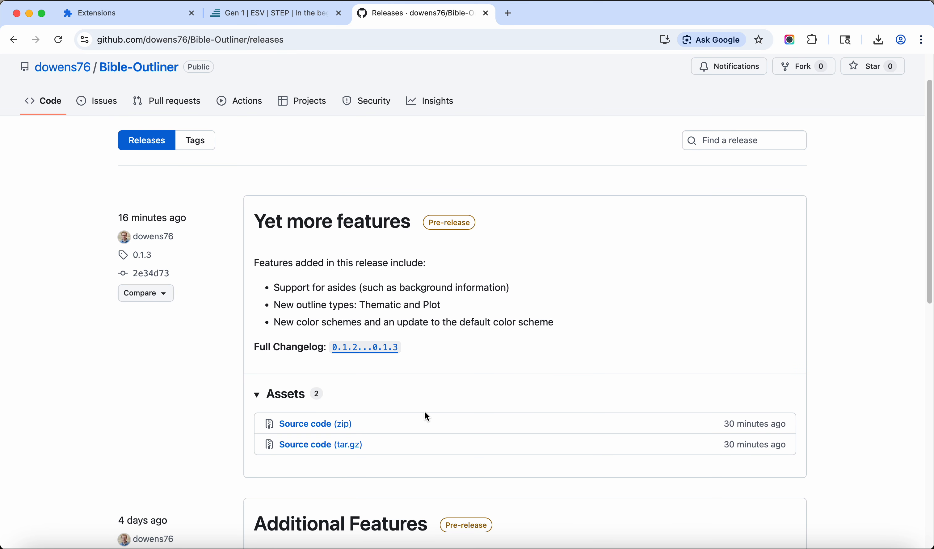
scroll(418, 415, "up", 2)
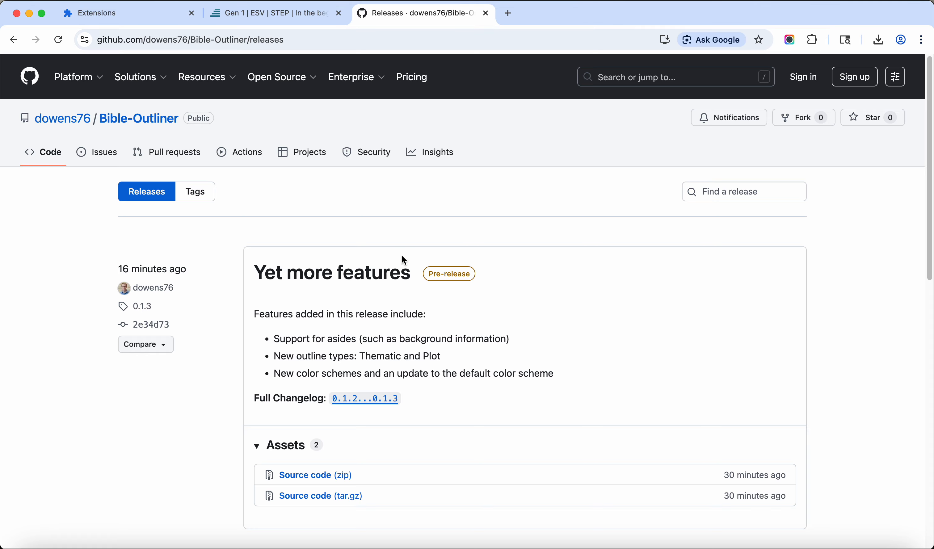
scroll(403, 247, "down", 2)
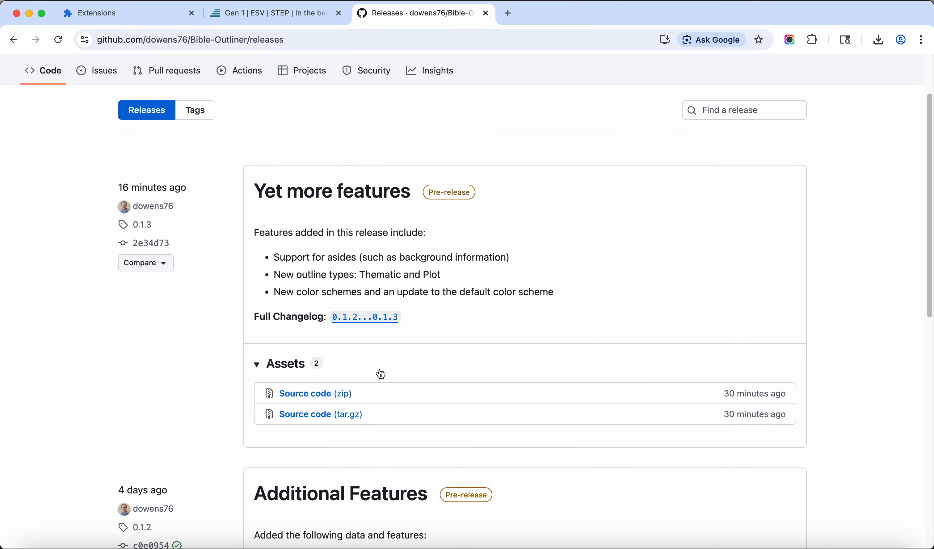
left_click(313, 400)
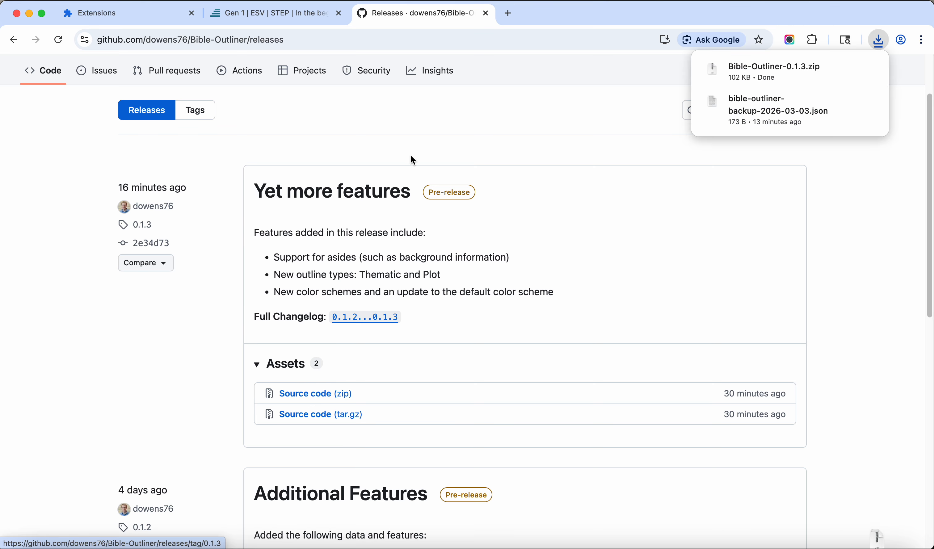
left_click(800, 67)
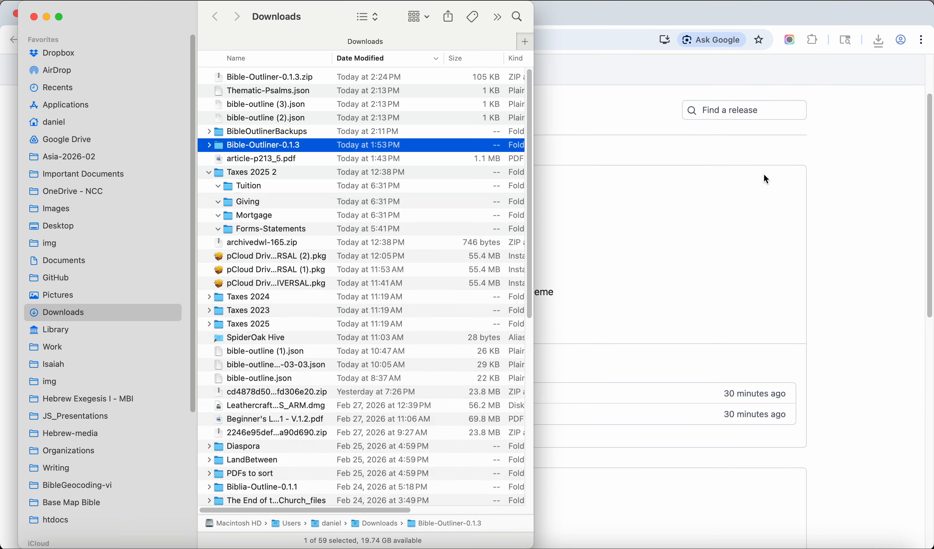
left_click(594, 103)
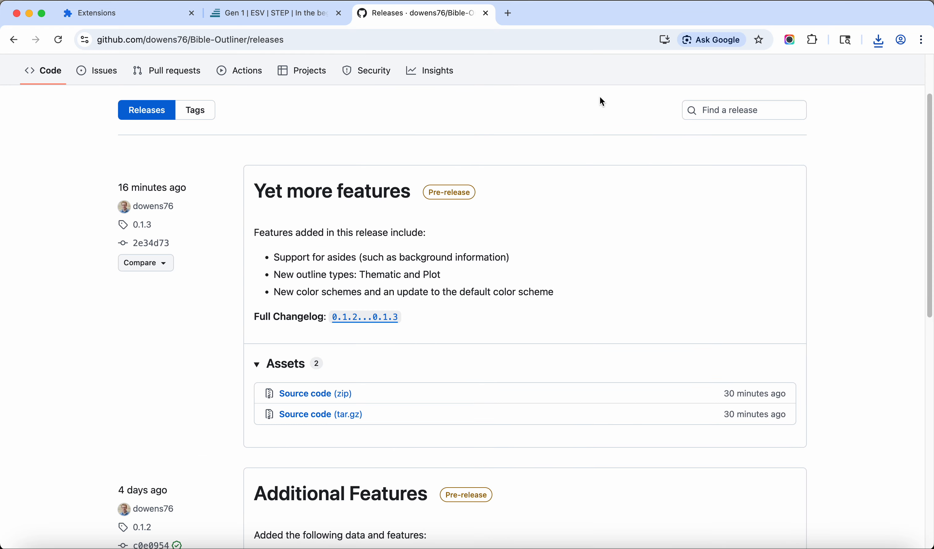
Enable developer mode for Chrome extensions and load the Bible-Outliner-0.1.3 folder from Downloads as an unpacked extension
left_click(125, 15)
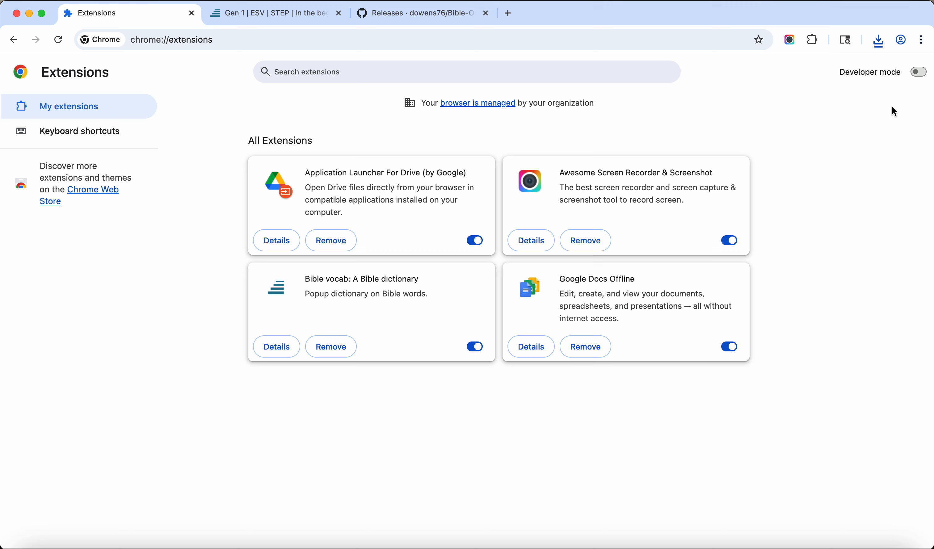
left_click(921, 75)
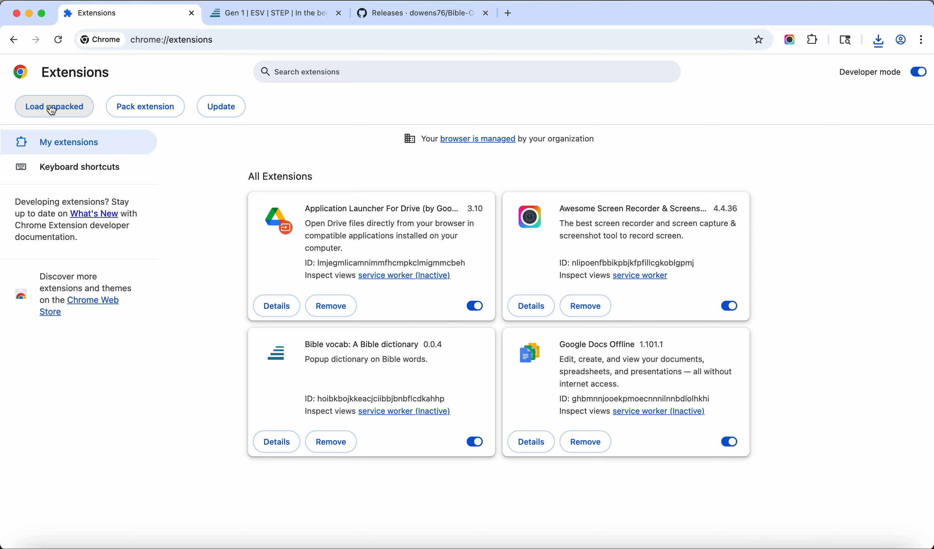
left_click(85, 110)
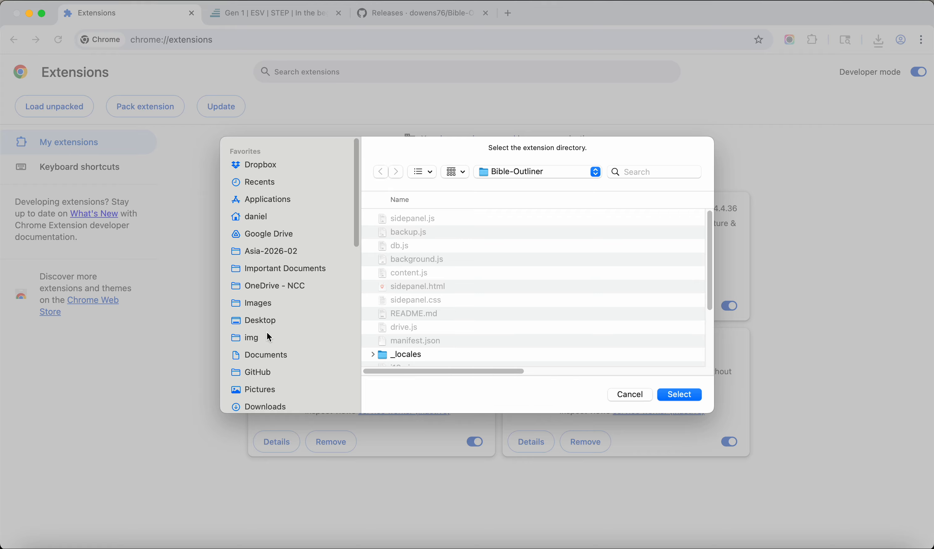
left_click(269, 405)
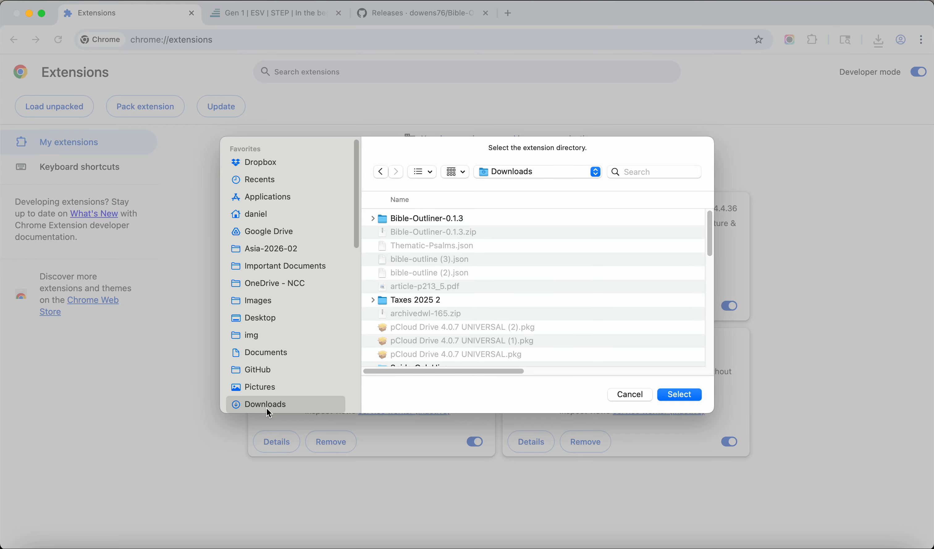
double_click(422, 220)
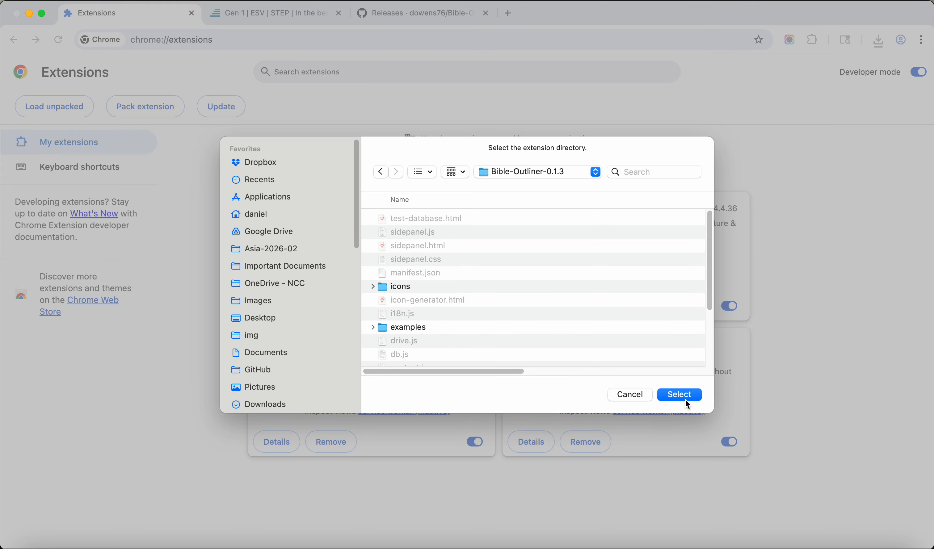
left_click(674, 397)
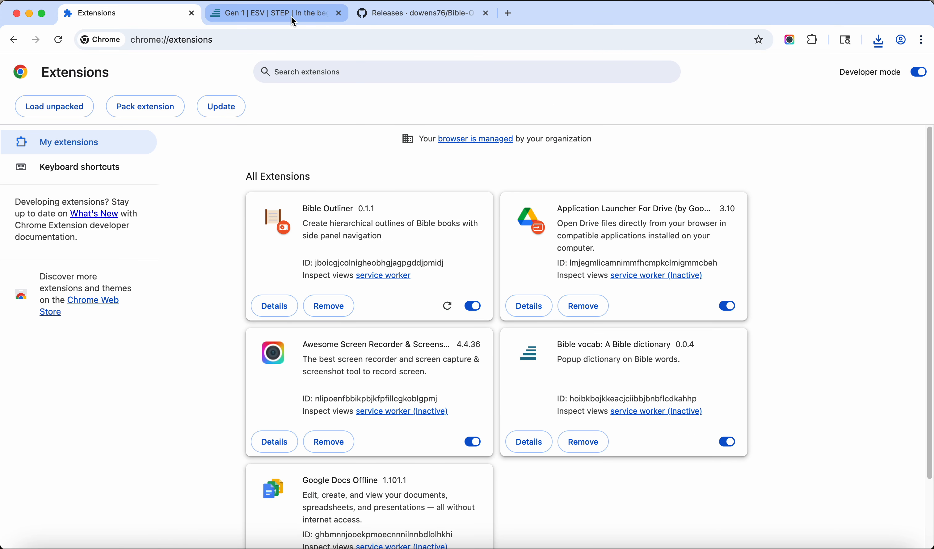
Pin the Bible Outliner extension and open its side panel beside the STEP Bible page for Genesis 1
left_click(267, 16)
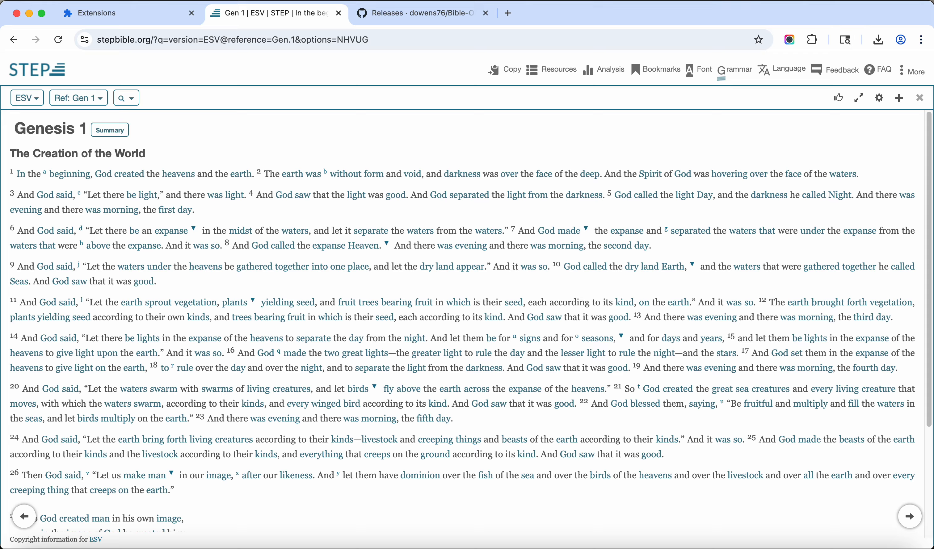
left_click(814, 40)
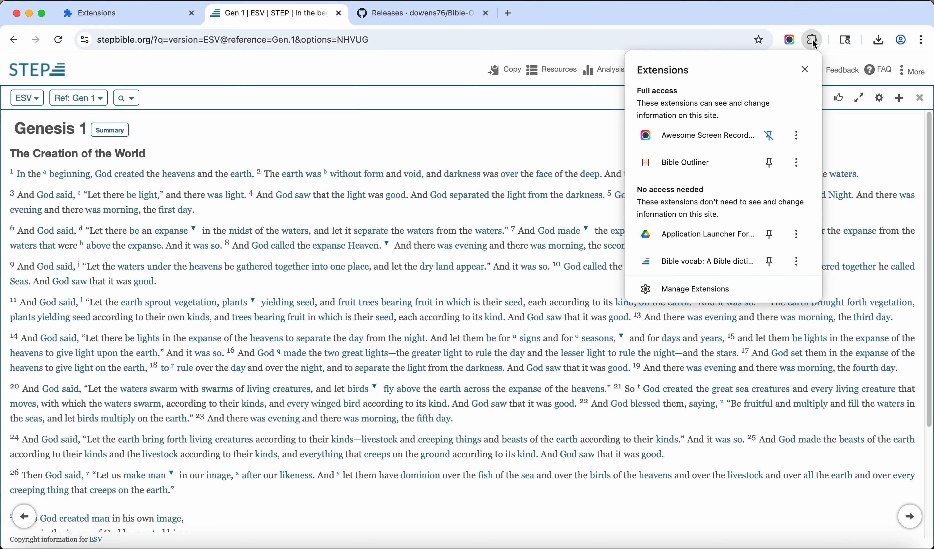
left_click(770, 164)
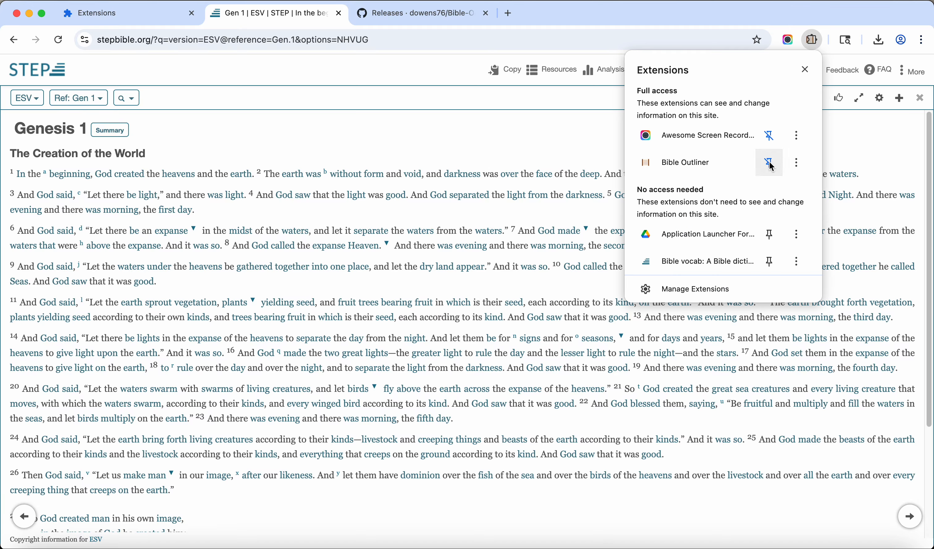
left_click(784, 7)
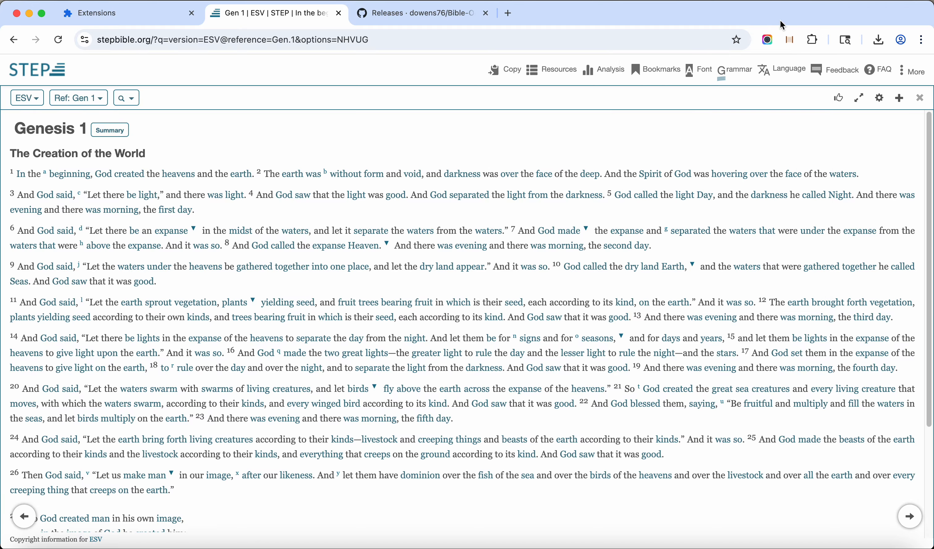
left_click(791, 41)
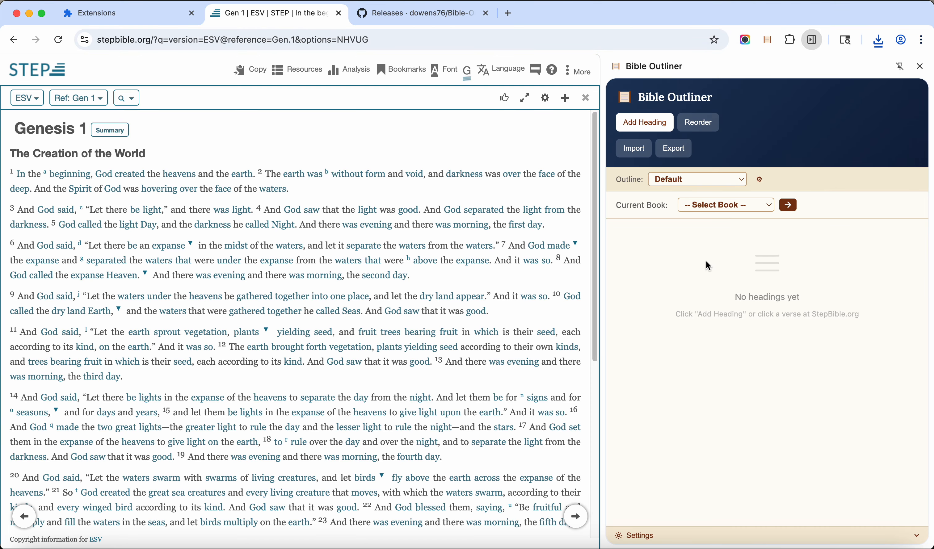
Examine Bible Outliner's language, color and backup settings, then its outline types and list of books
left_click(916, 536)
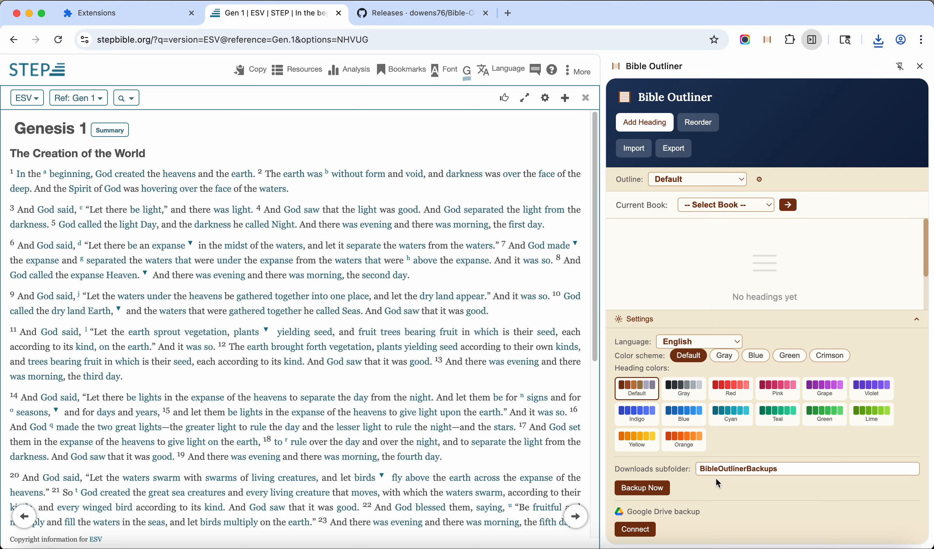
left_click(918, 323)
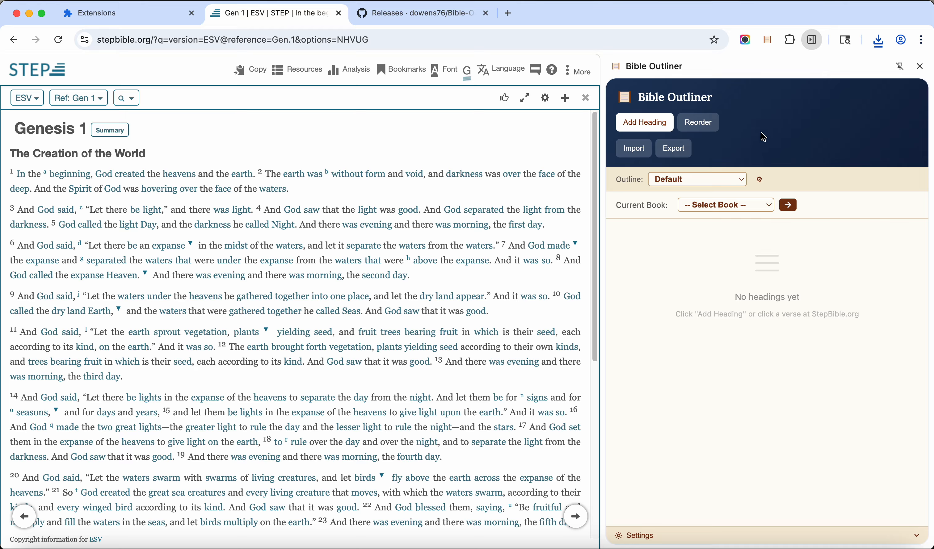
left_click(707, 179)
left_click(707, 180)
left_click(743, 207)
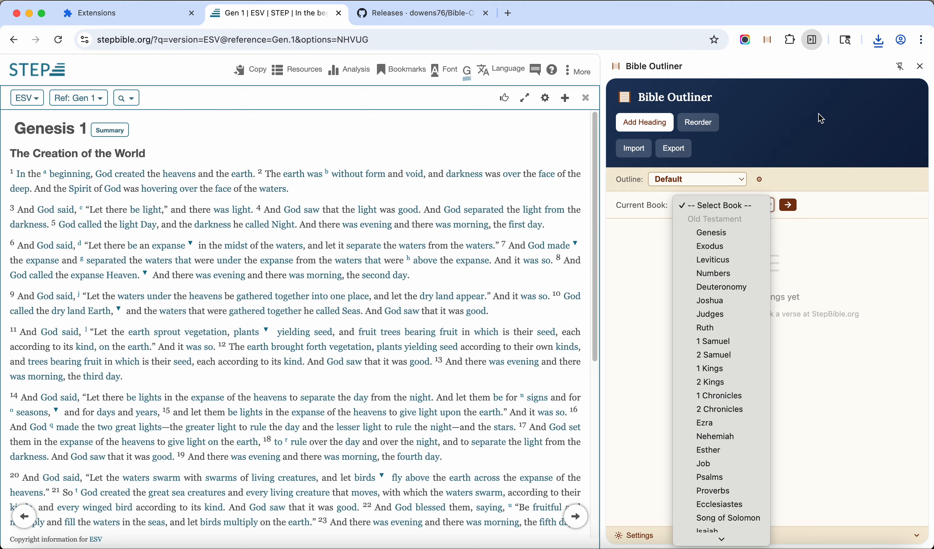
left_click(823, 138)
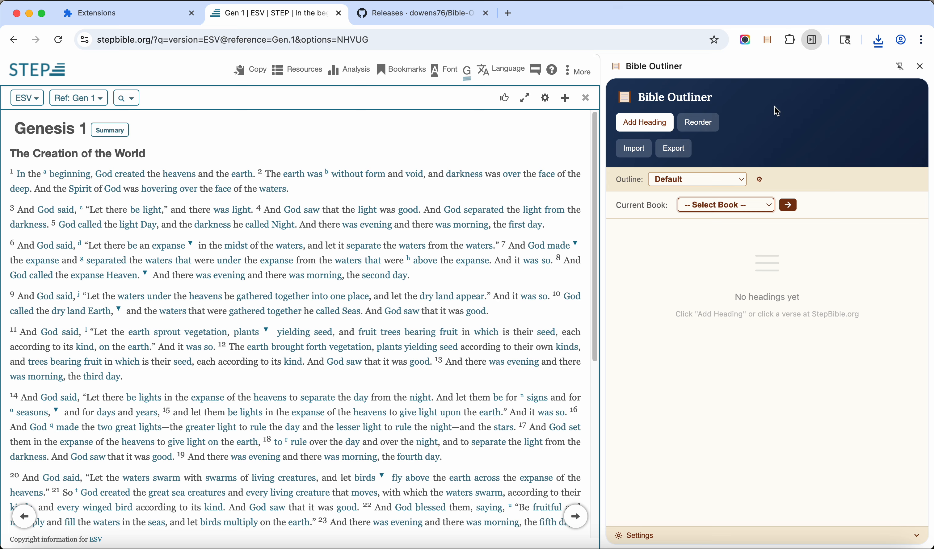
Import the outline file Jonah-outline-for-import.json from the examples folder into Bible Outliner and close the import dialog
left_click(633, 149)
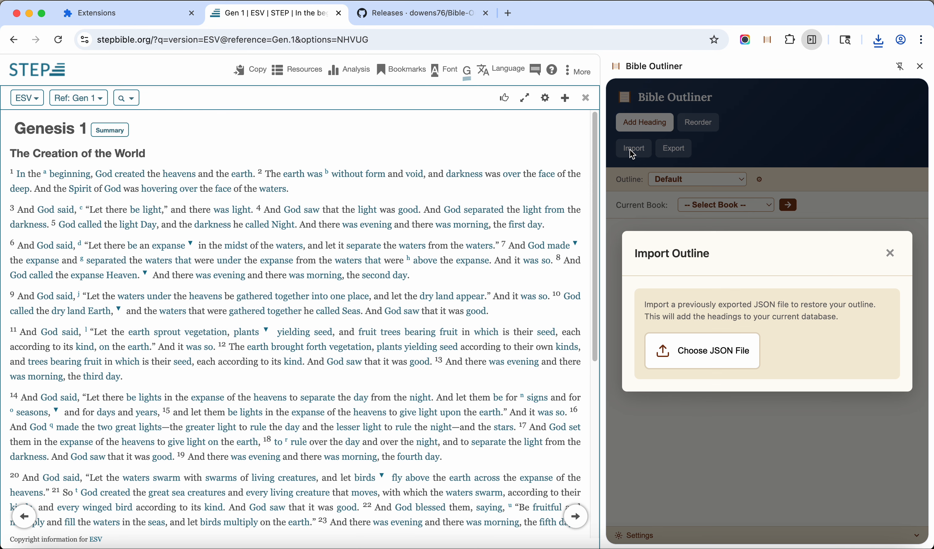
left_click(721, 352)
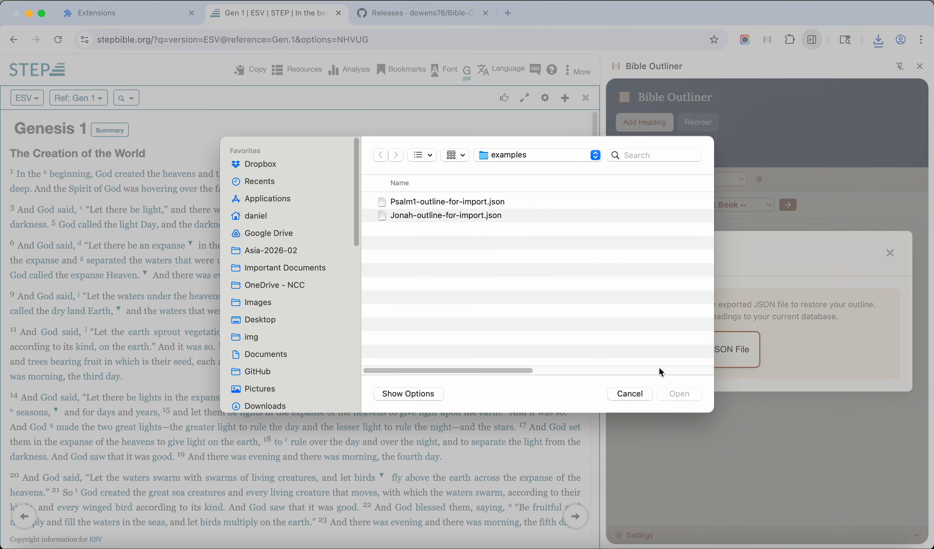
left_click(414, 216)
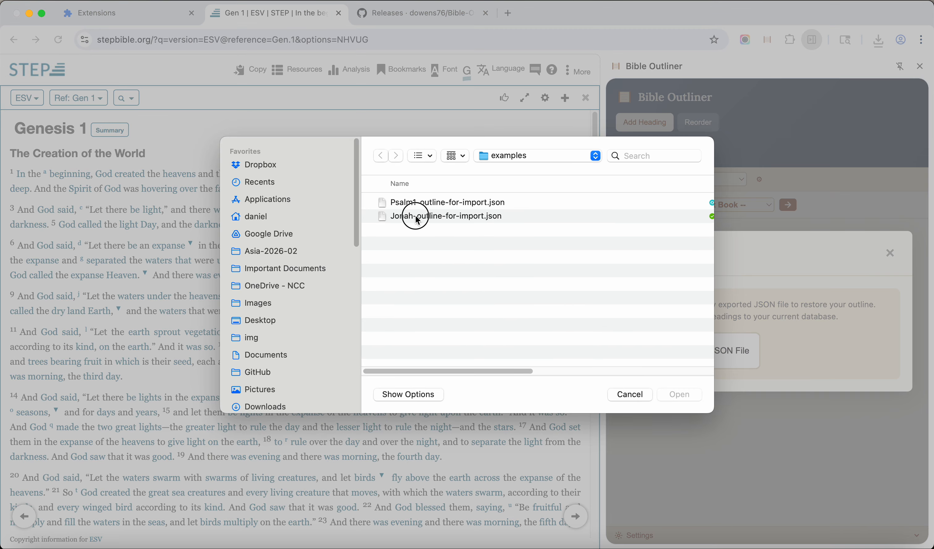
left_click(675, 398)
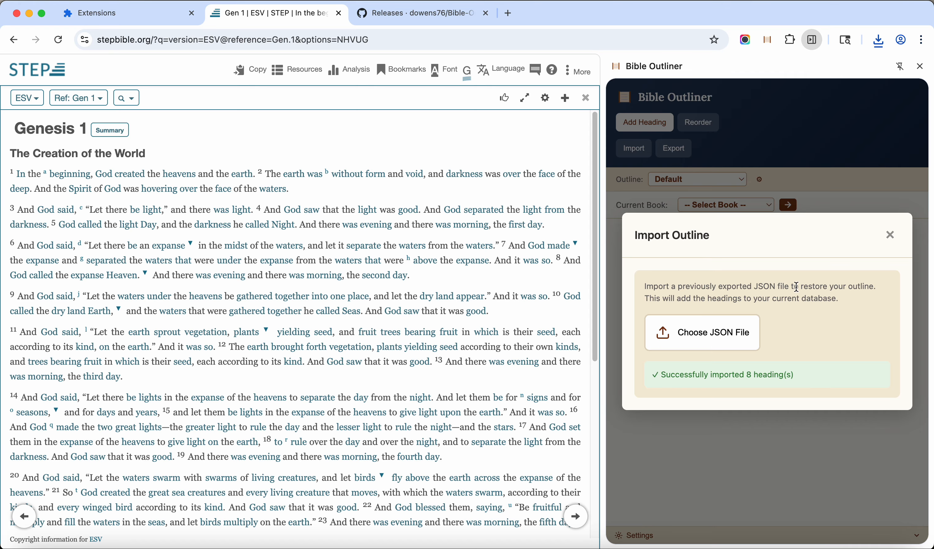
left_click(891, 236)
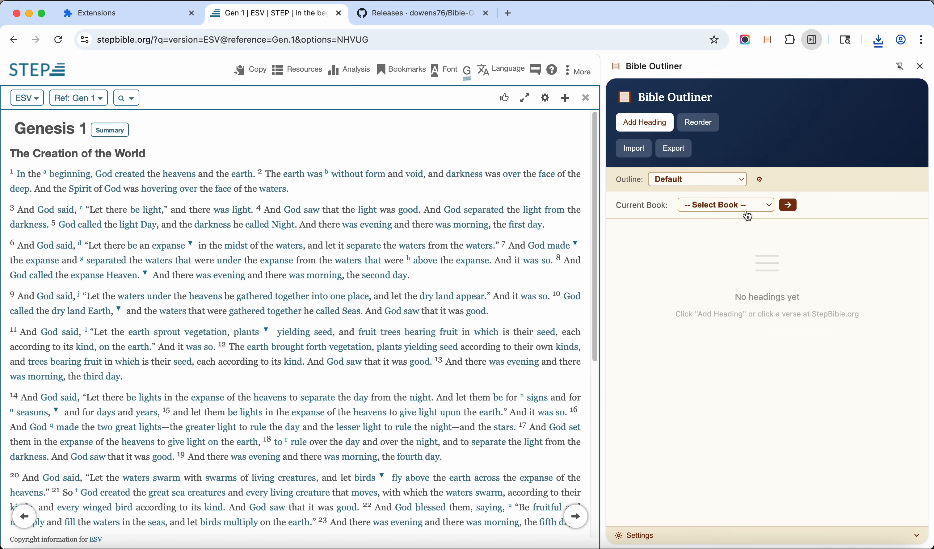
Set the current book to Jonah and look through the headings of its imported outline
left_click(753, 210)
scroll(735, 476, "down", 10)
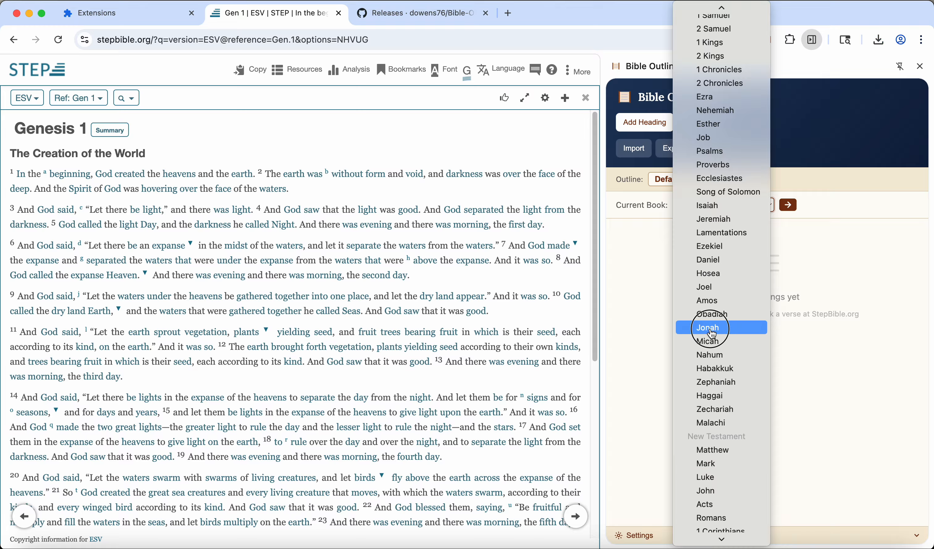
left_click(722, 328)
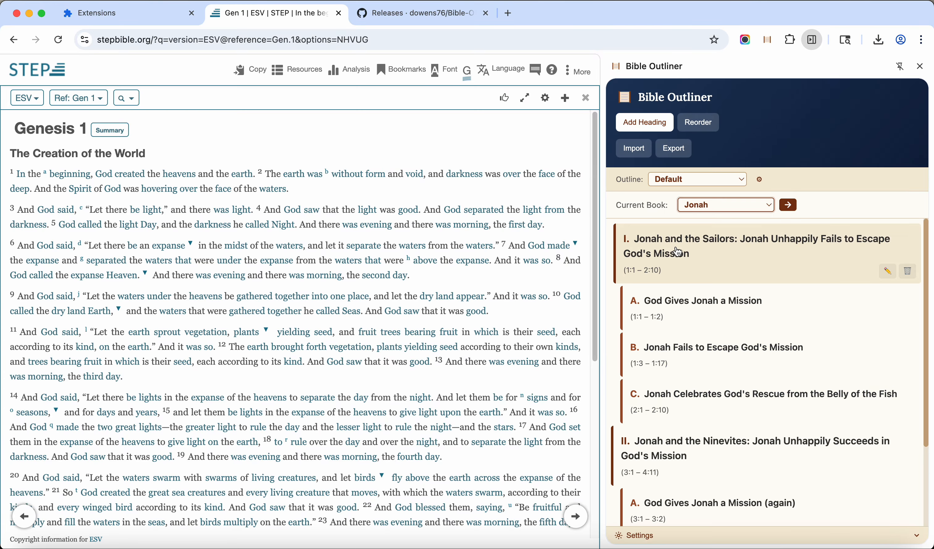
scroll(715, 487, "down", 3)
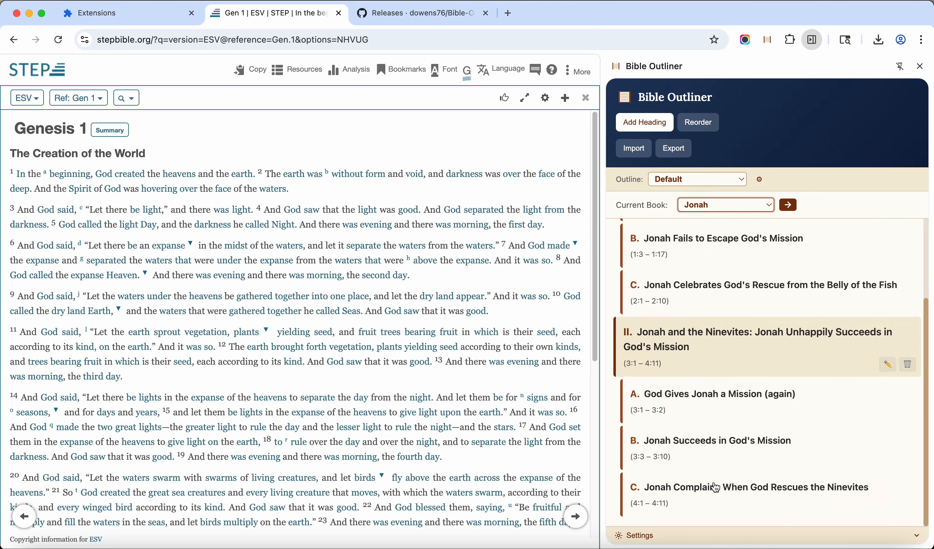
scroll(716, 487, "up", 3)
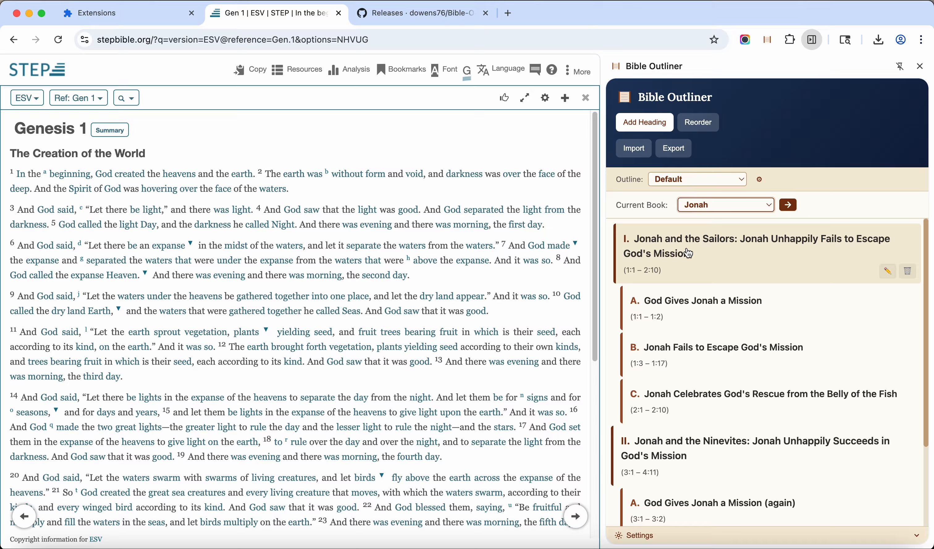
scroll(677, 457, "down", 3)
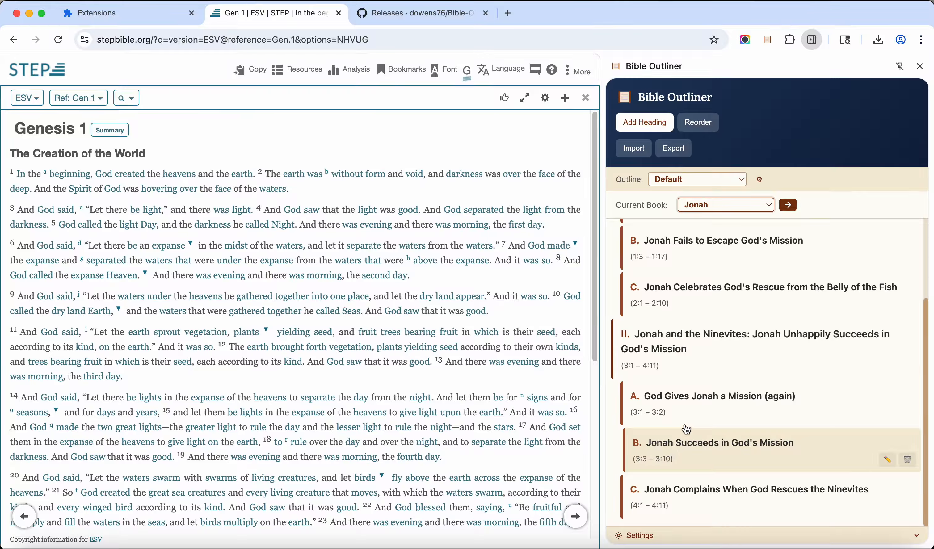
scroll(740, 348, "up", 3)
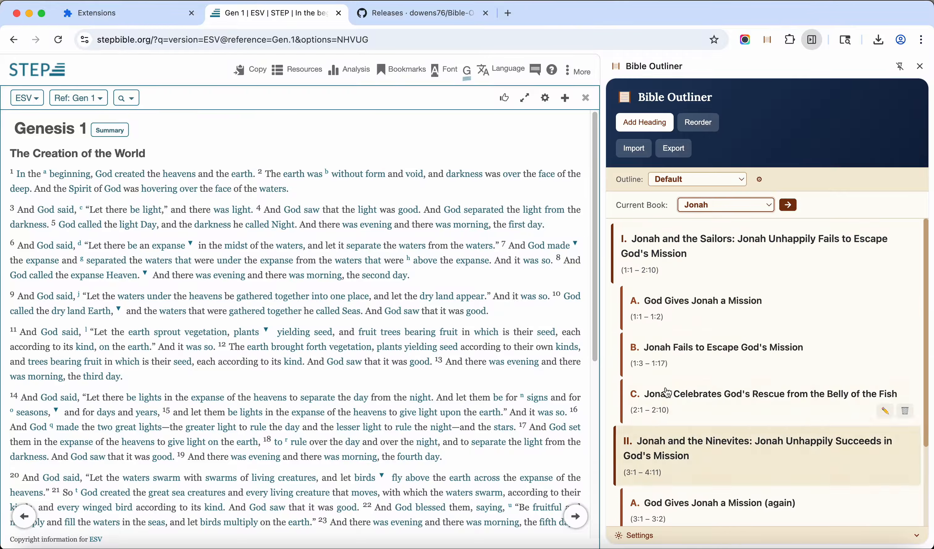
Export the entire outline as PDF, look over the generated Bible Outline document, and close it
scroll(682, 400, "down", 3)
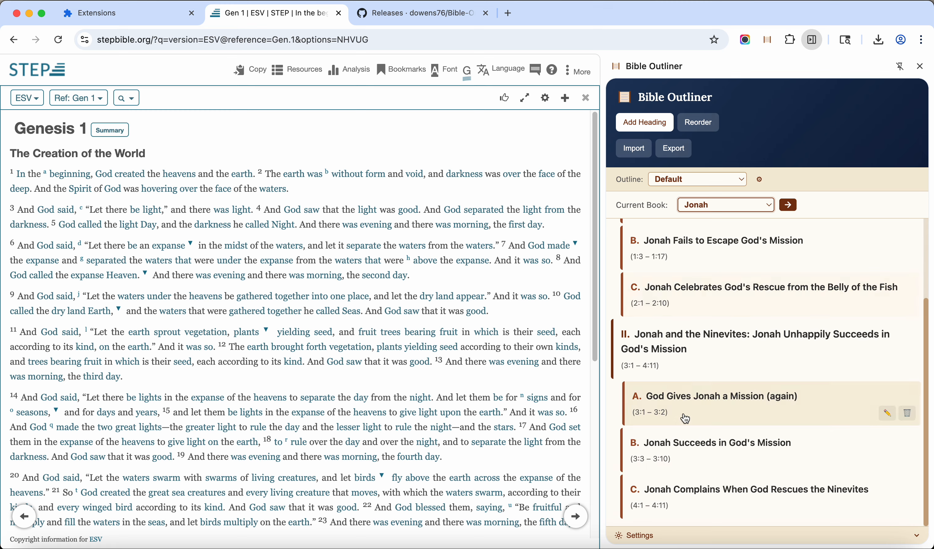
scroll(686, 418, "up", 3)
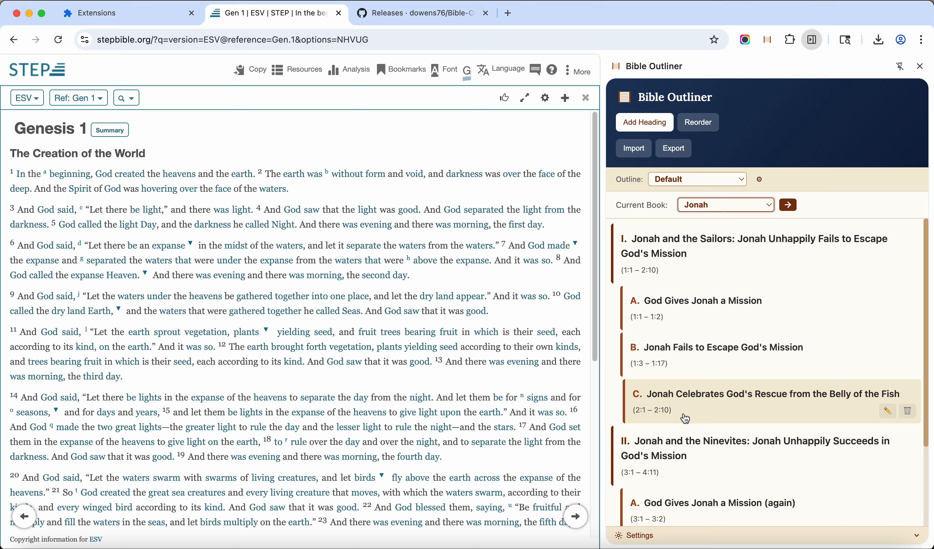
scroll(686, 418, "down", 3)
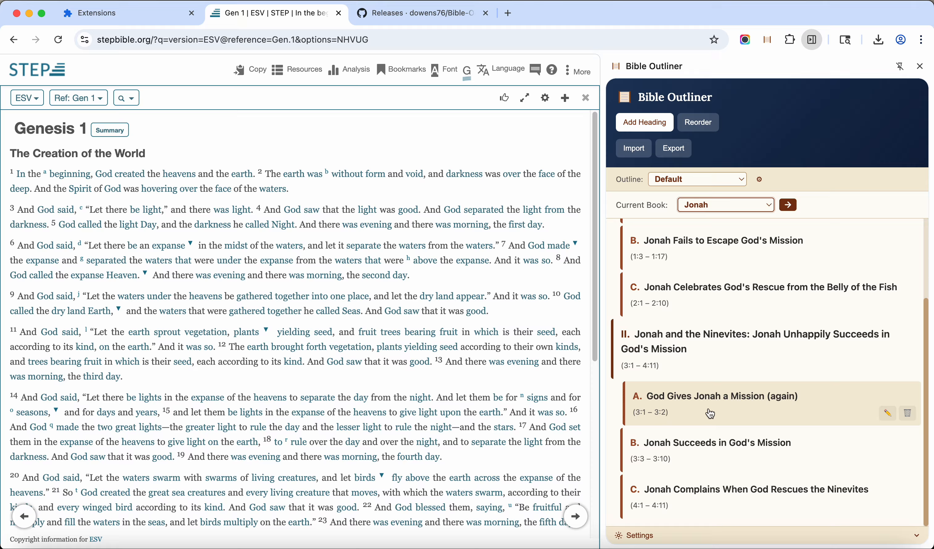
scroll(709, 415, "up", 3)
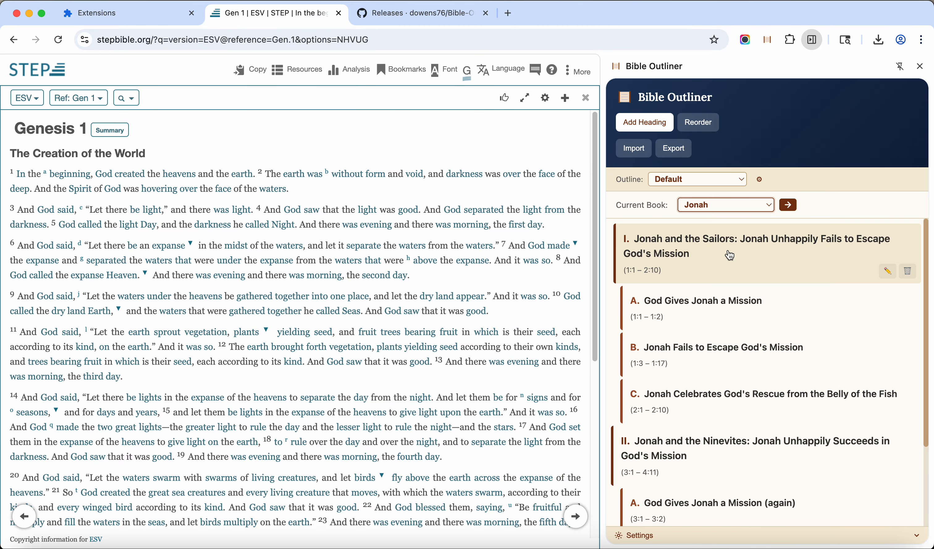
left_click(677, 155)
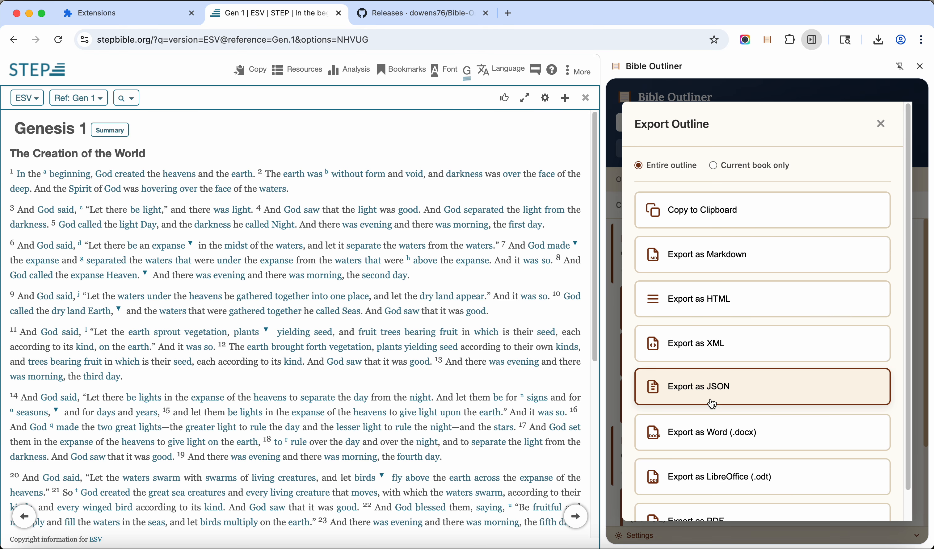
scroll(713, 392, "down", 2)
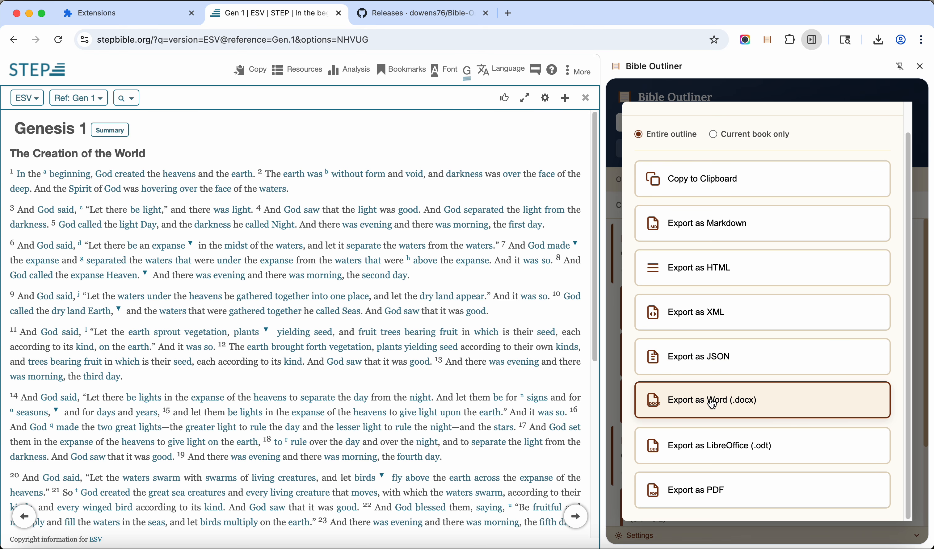
left_click(719, 493)
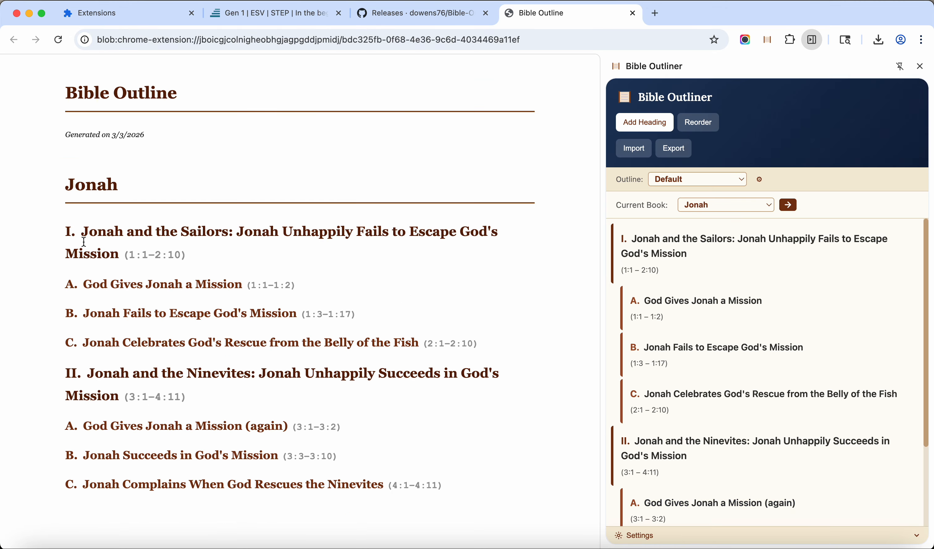
scroll(192, 336, "down", 1)
scroll(192, 336, "up", 1)
left_click(633, 14)
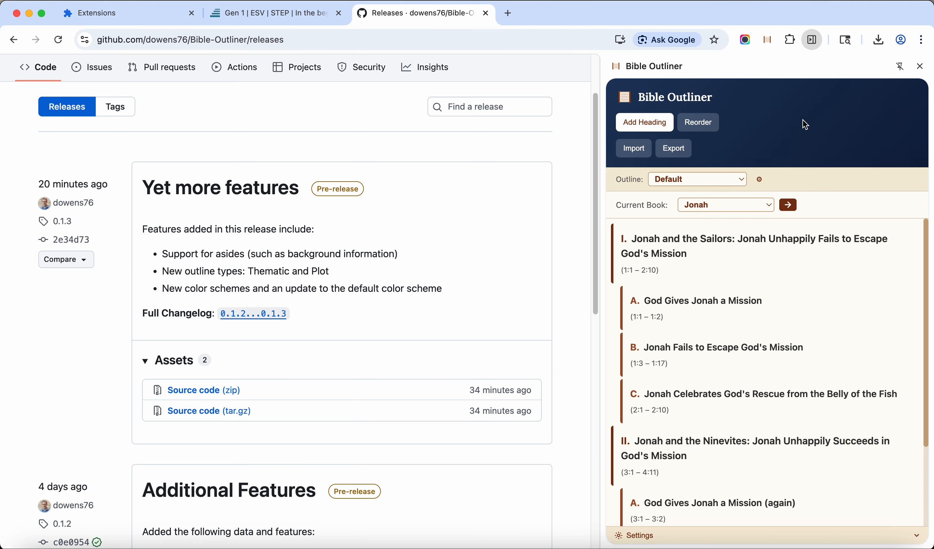
Return to the STEP Bible page for Genesis 1 and set Bible Outliner's current book to Genesis
mouse_move(751, 312)
left_click(268, 15)
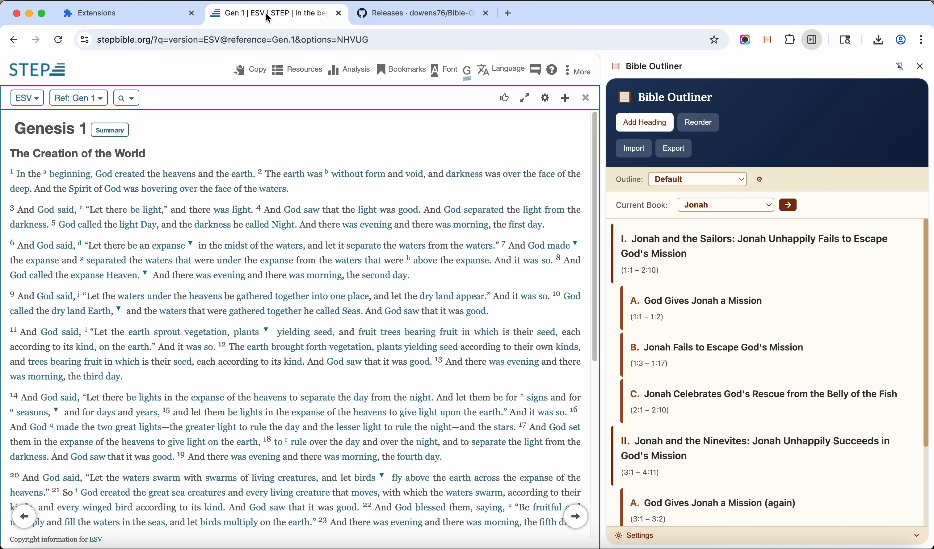
mouse_move(697, 307)
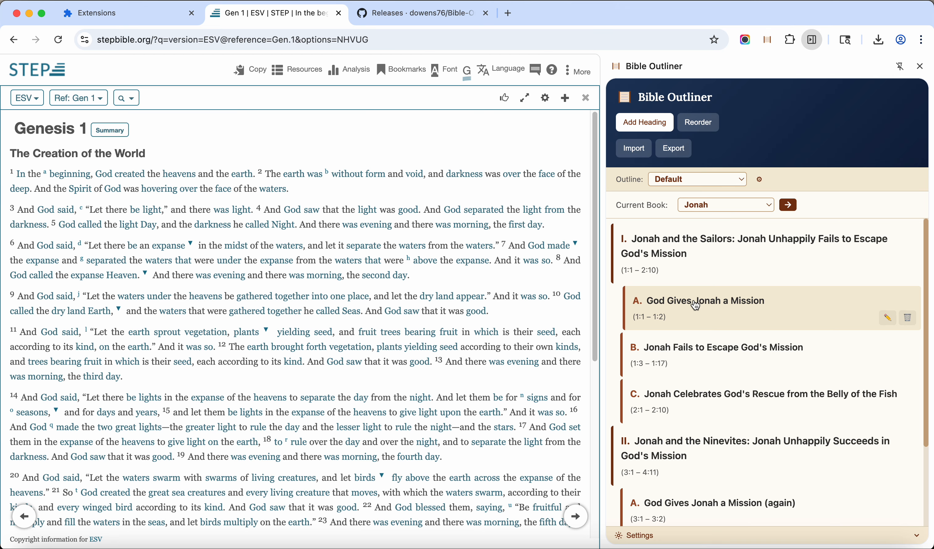
left_click(705, 206)
scroll(718, 33, "up", 10)
left_click(718, 33)
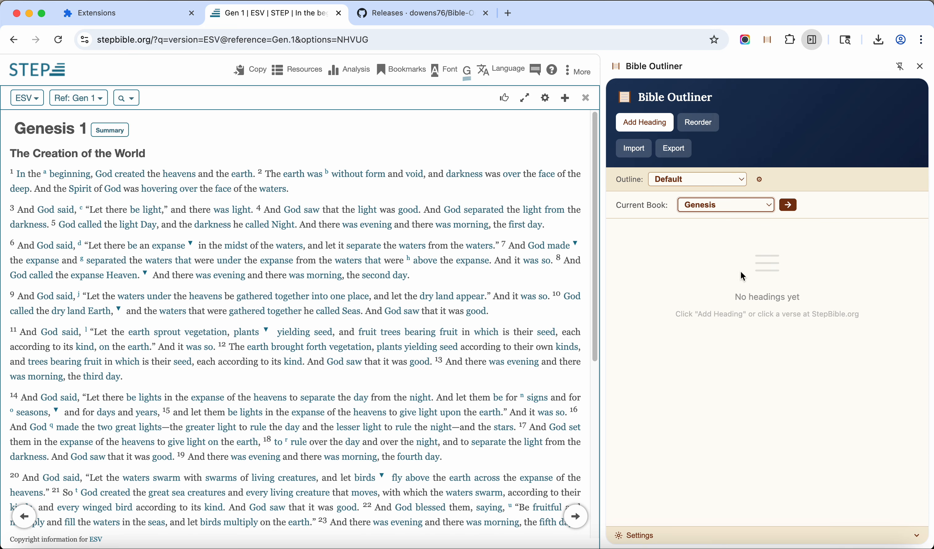
Add the H1 heading "Prologue: Creation of Heaven and Earth" at Genesis 1:1 and save it
mouse_move(12, 175)
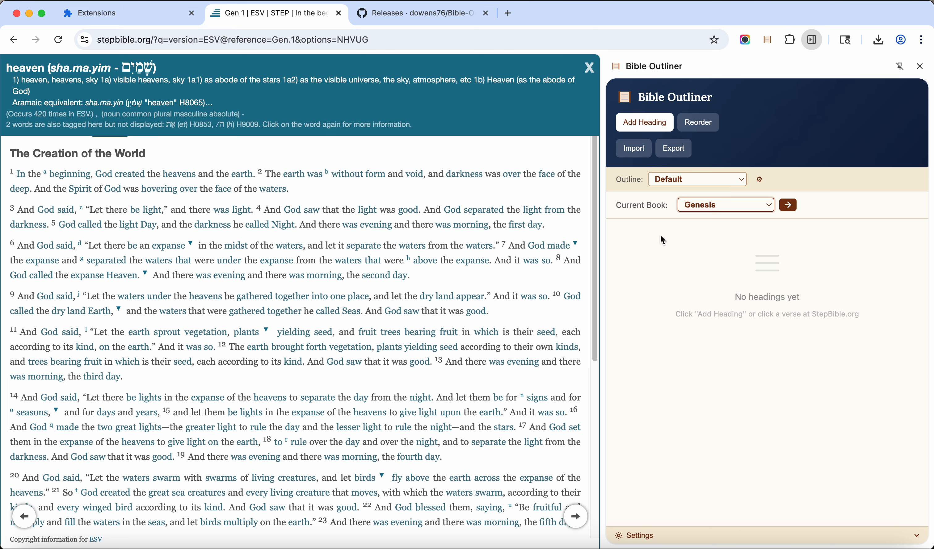
left_click(643, 125)
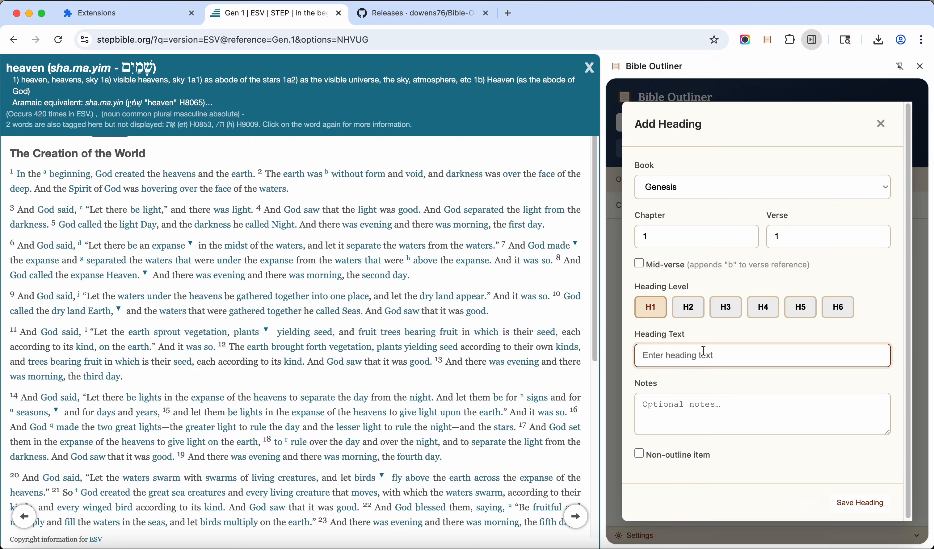
type("Prologue: Creation of Hea")
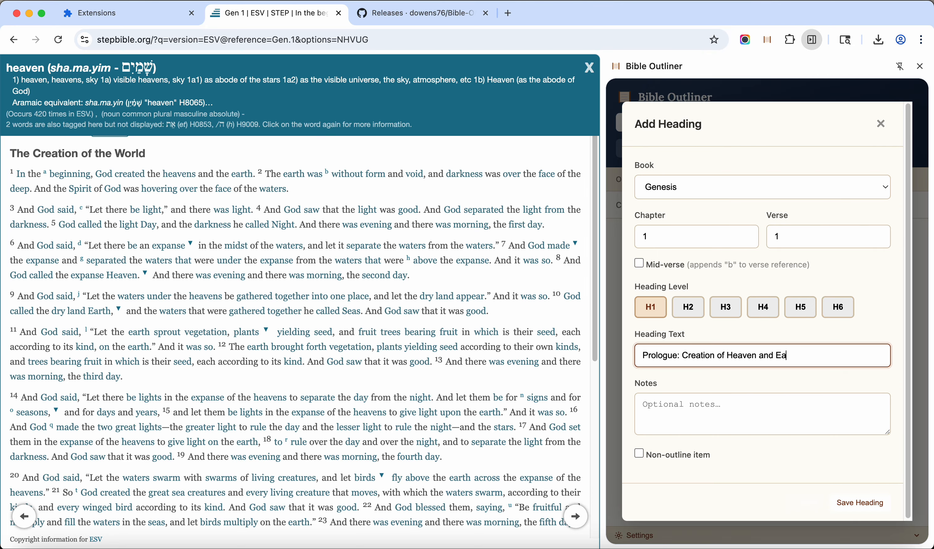
type("ven and Hearrth")
left_click(852, 510)
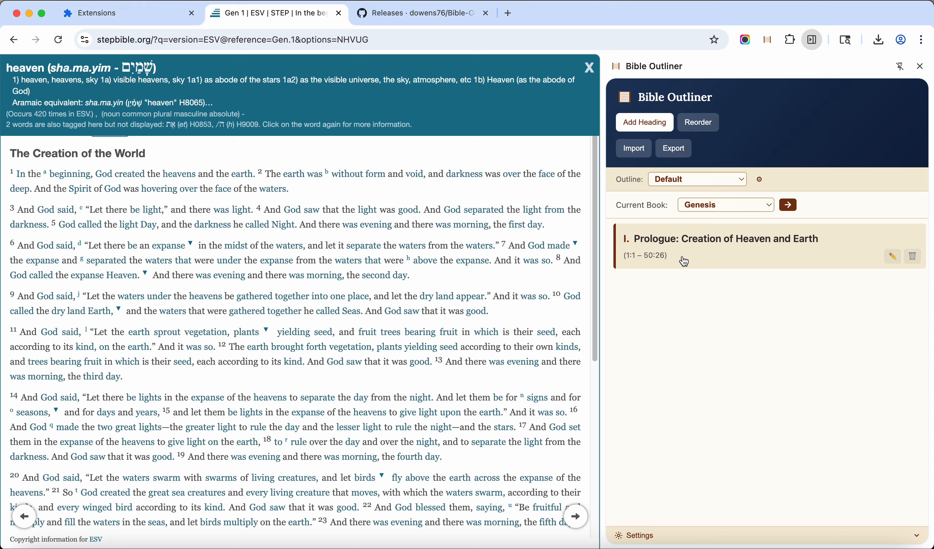
Go to Genesis 2 in STEP Bible and add the H1 heading "Toledoth 1: The Generations of the Heaves and the Earth" with reference 1:1
scroll(301, 359, "down", 5)
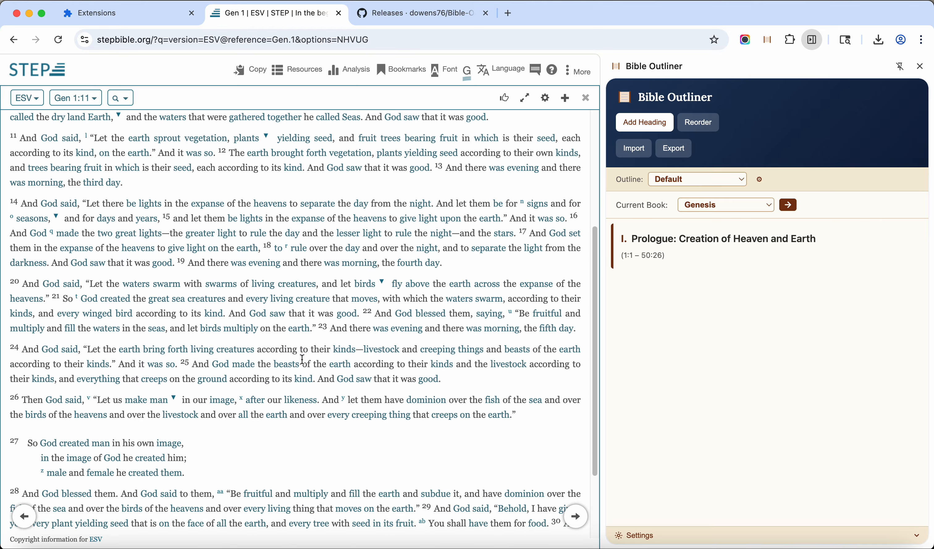
scroll(301, 359, "up", 5)
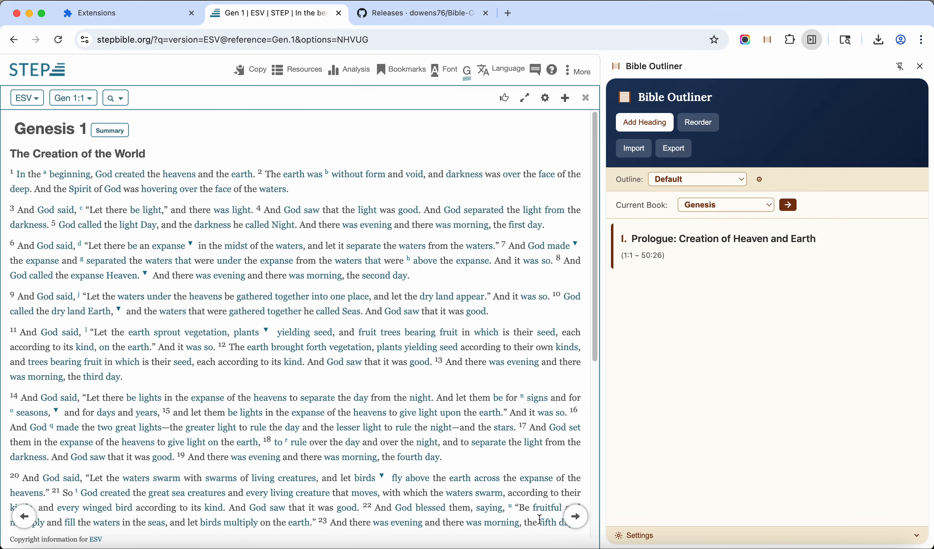
left_click(577, 516)
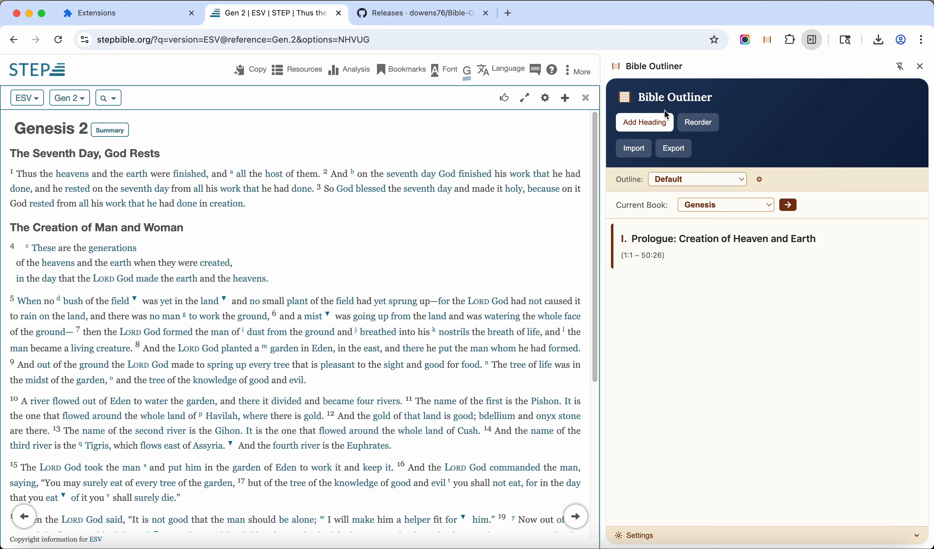
left_click(637, 125)
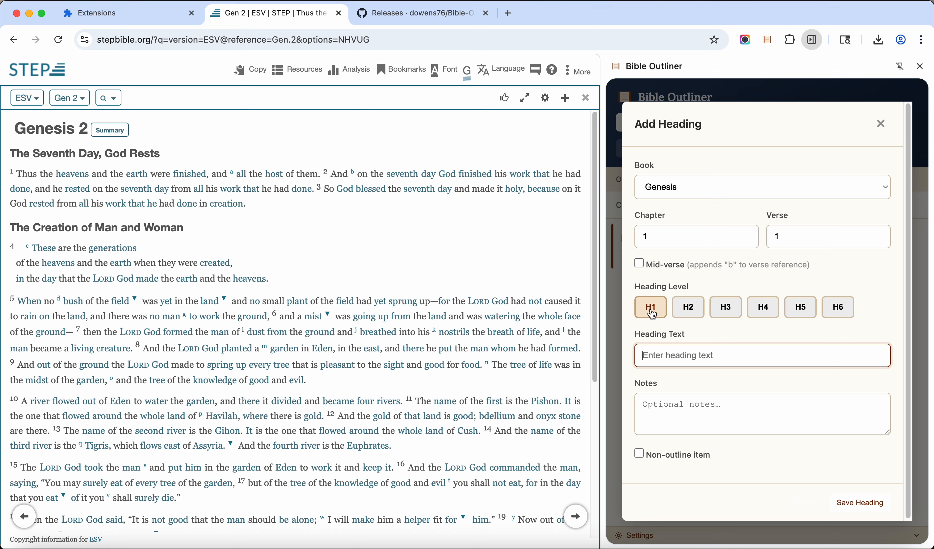
type("Toledoth 1: The Generations")
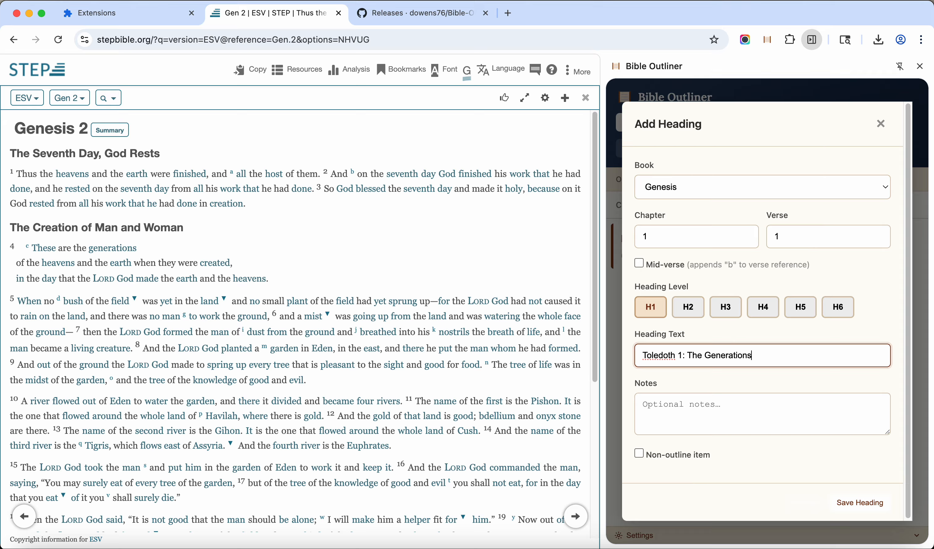
type(" of the Heaves and the Earth")
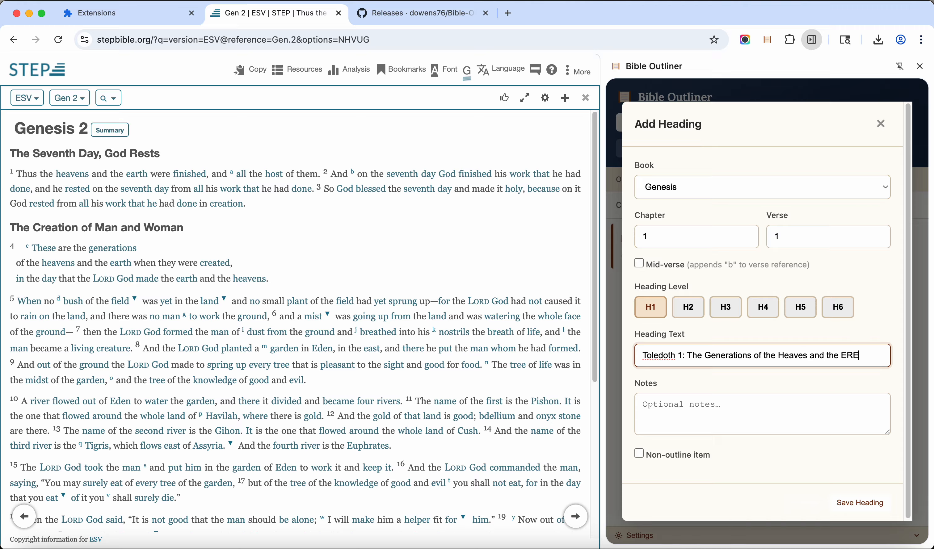
left_click(847, 505)
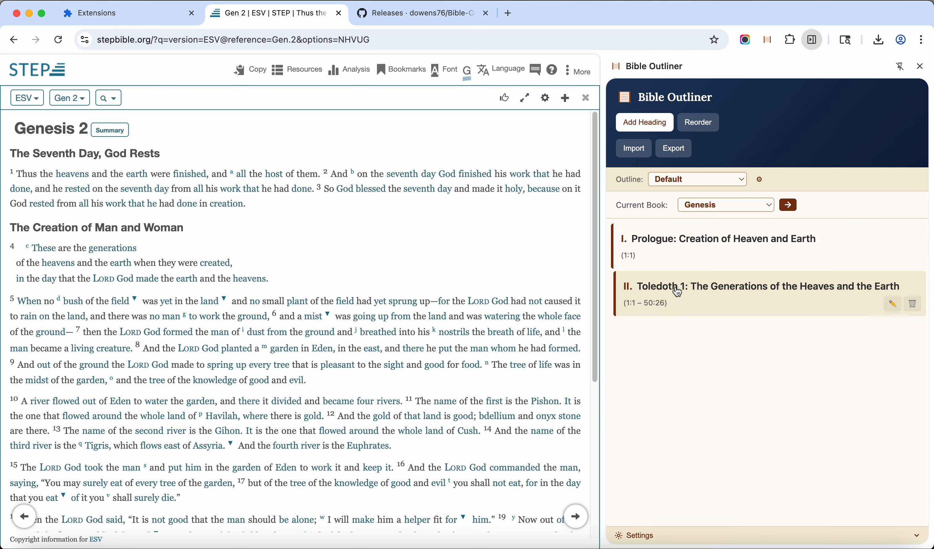
Edit the Toledoth 1 heading so that it starts at chapter 2, verse 4, and save it
left_click(894, 309)
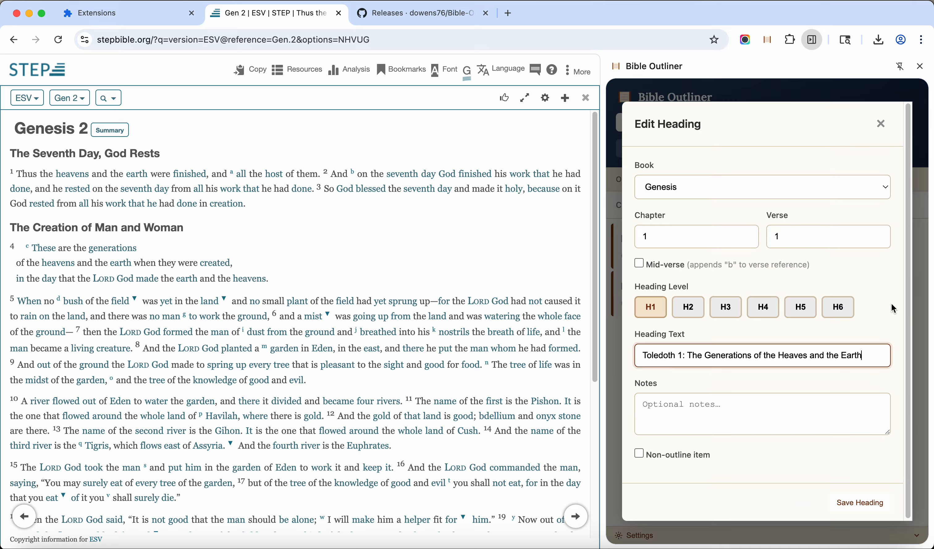
left_click(676, 239)
key("BackSpace")
type("2")
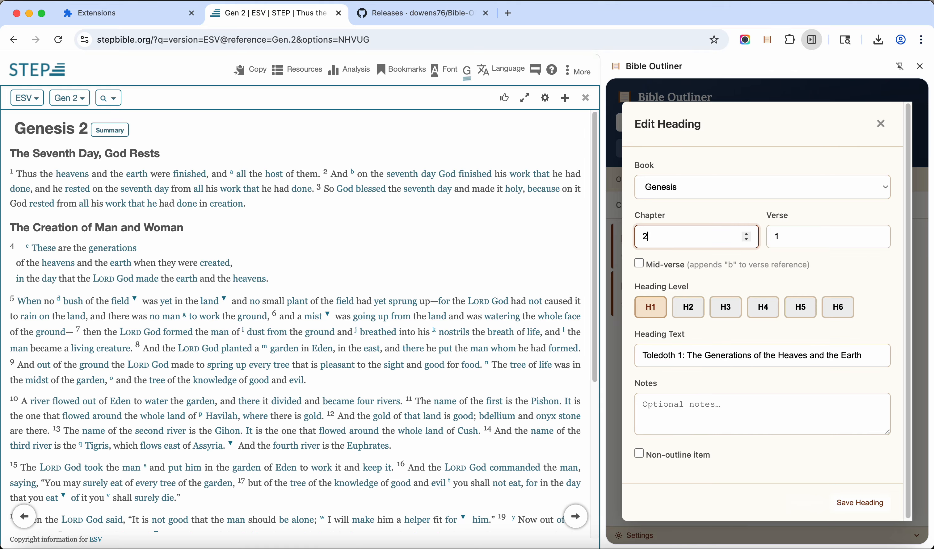
left_click(804, 231)
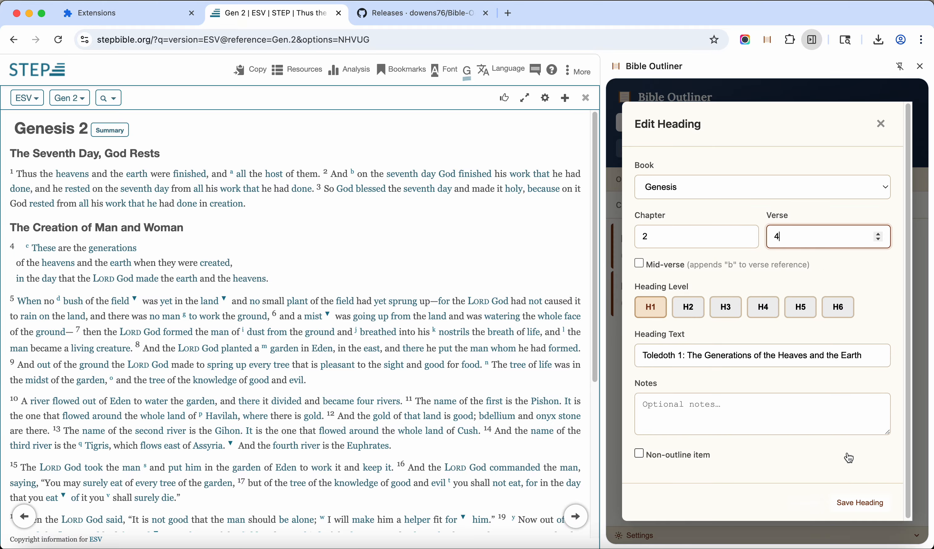
left_click(854, 505)
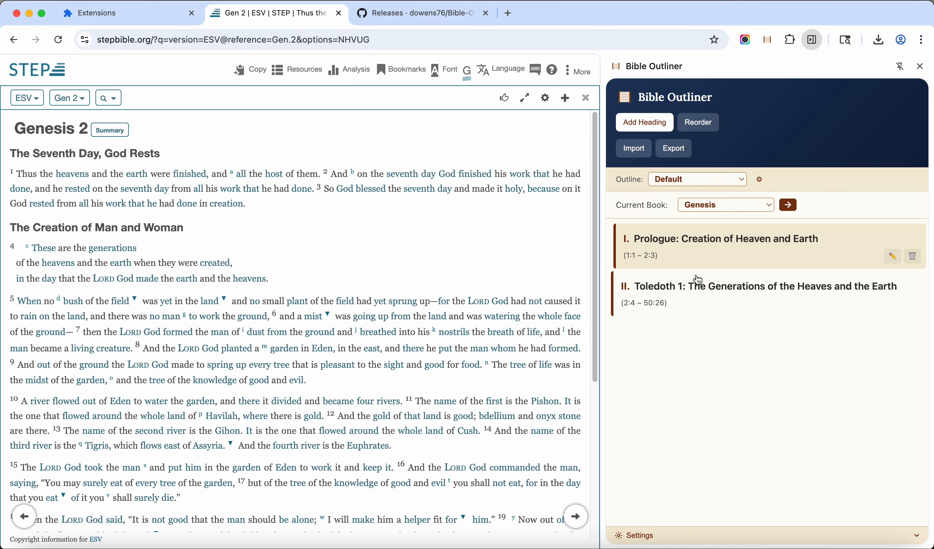
Go to the Prologue heading's passage and add an H2 heading "Summary" from the verse marker of Genesis 1:1
left_click(677, 246)
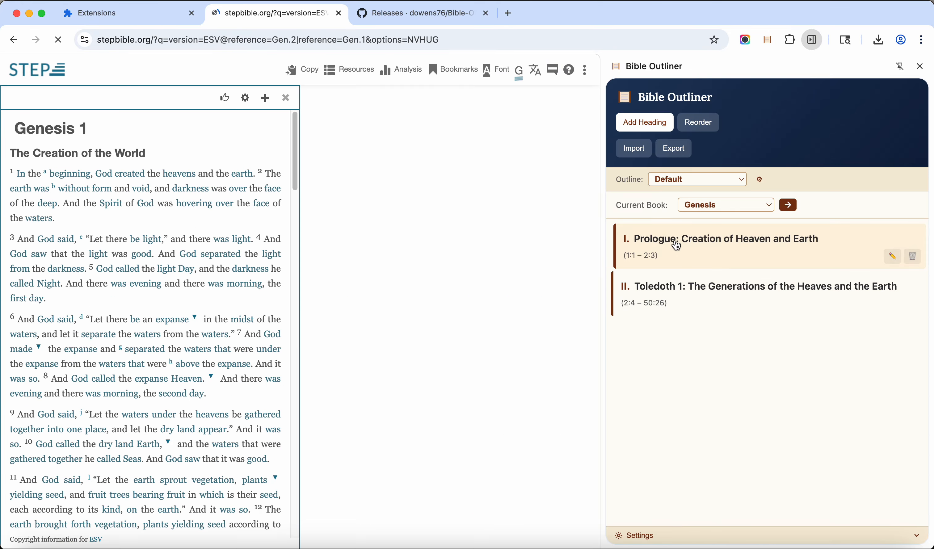
left_click(589, 99)
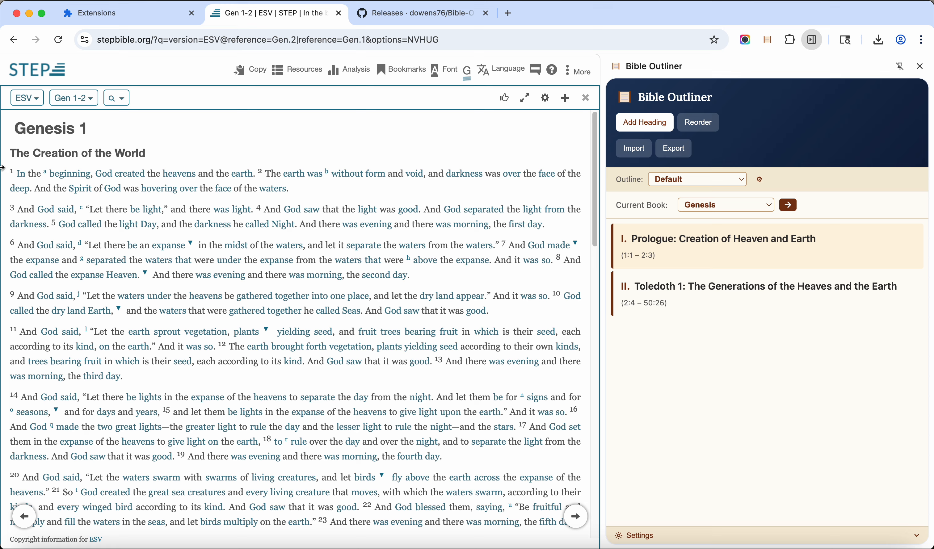
mouse_move(14, 174)
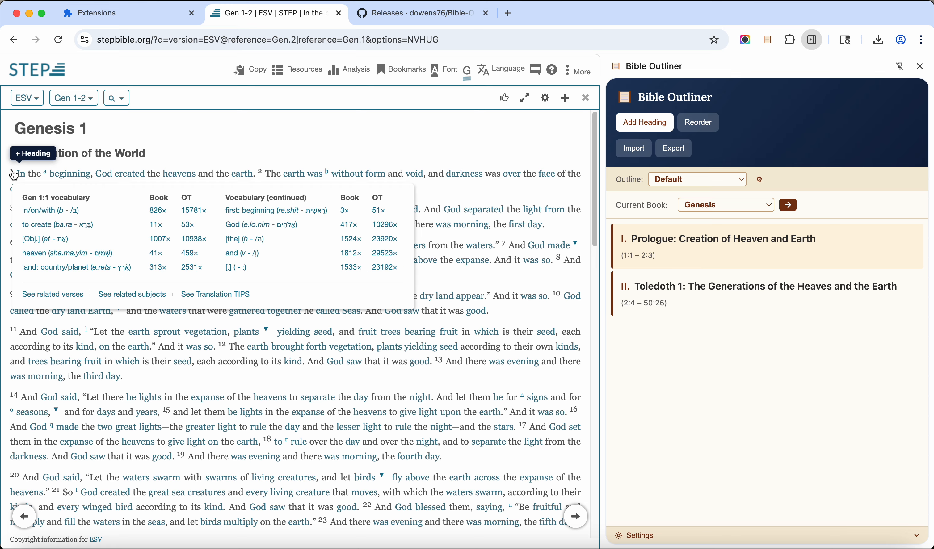
left_click(38, 155)
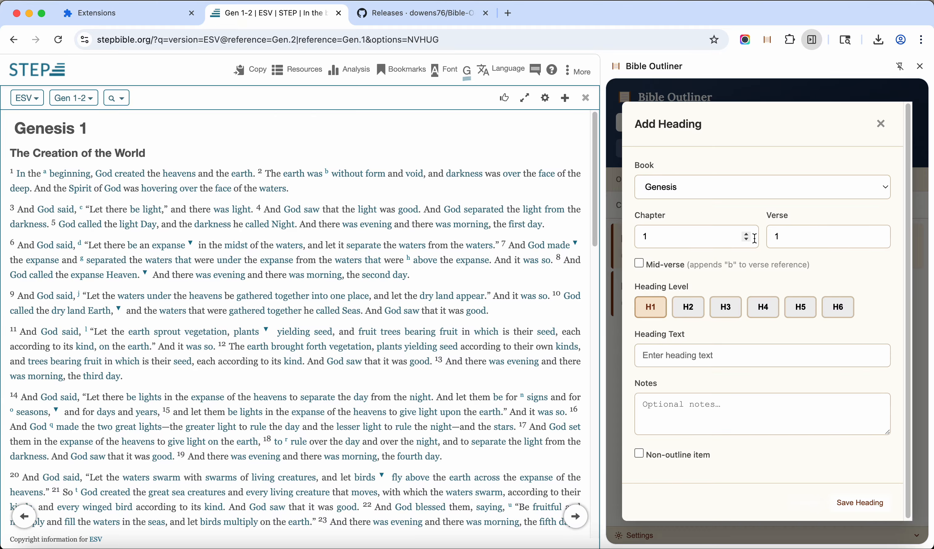
left_click(688, 307)
left_click(721, 356)
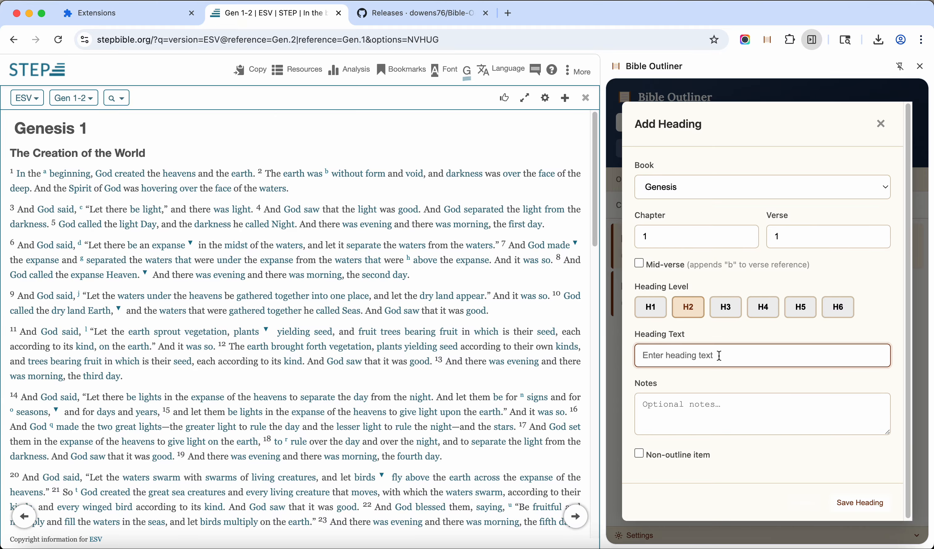
type("Titl")
key("BackSpace")
key("BackSpace")
key("BackSpace")
key("BackSpace")
type("Summary")
left_click(858, 503)
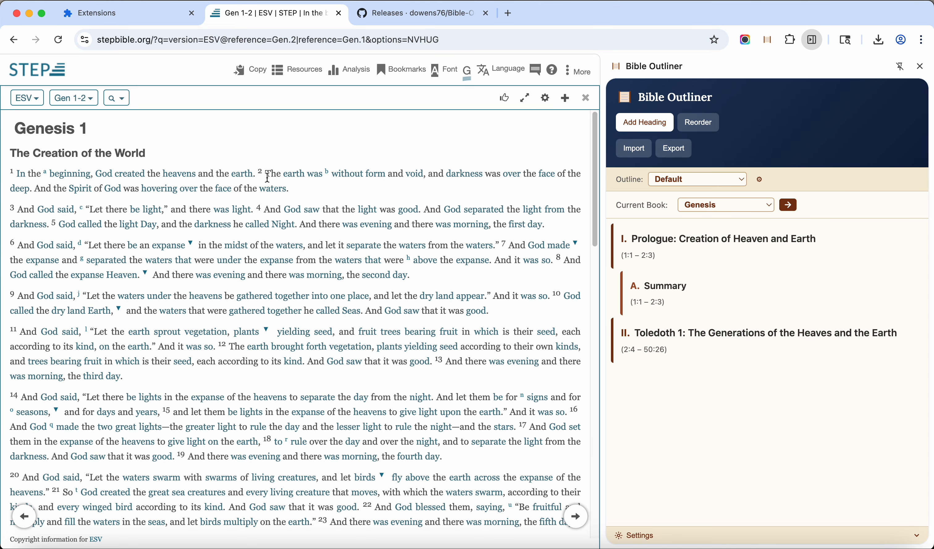
Add the H2 heading "Initial State of Creation" at Genesis 1:2 as a non-outline item labelled Background, and save it
mouse_move(260, 175)
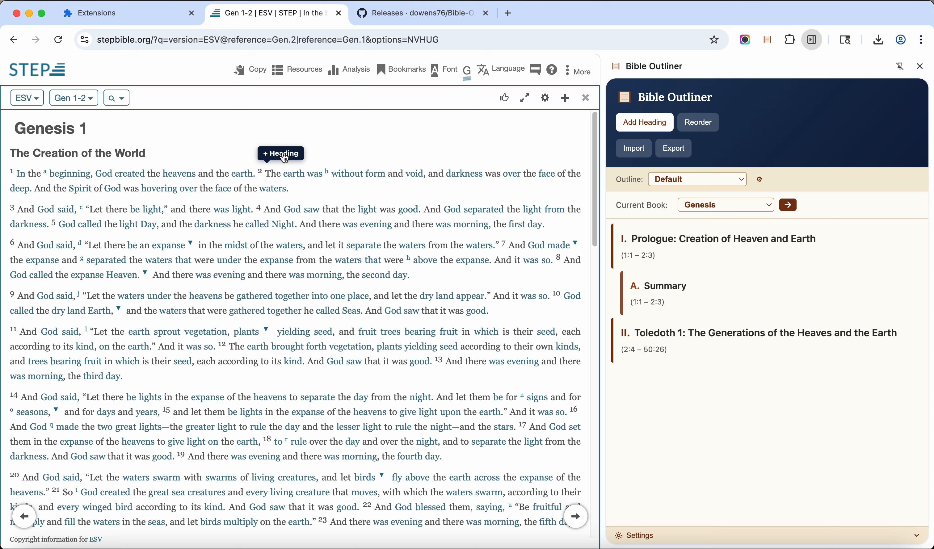
left_click(282, 154)
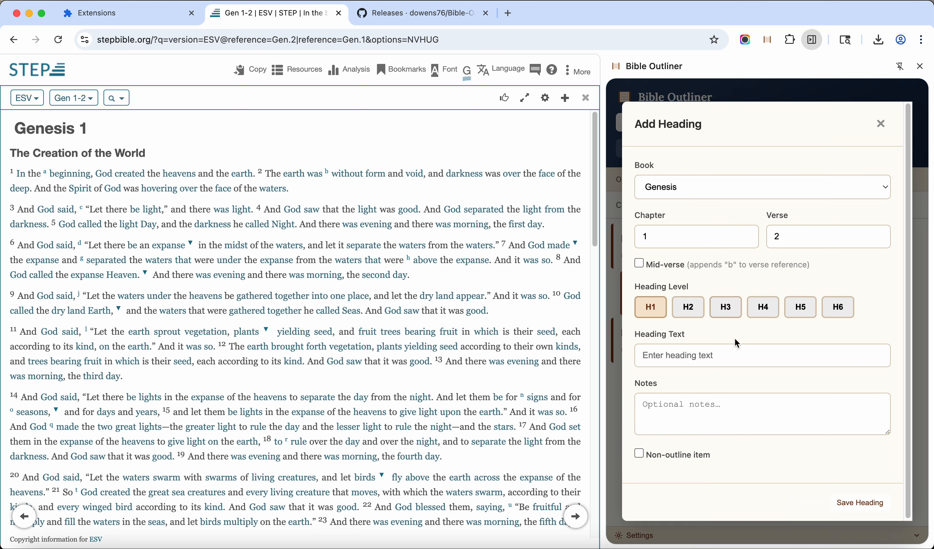
left_click(689, 307)
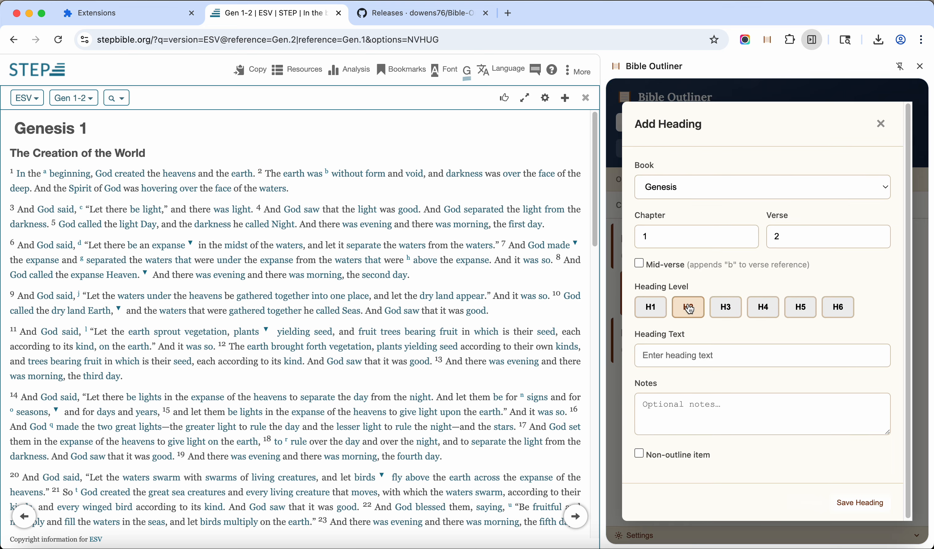
left_click(693, 353)
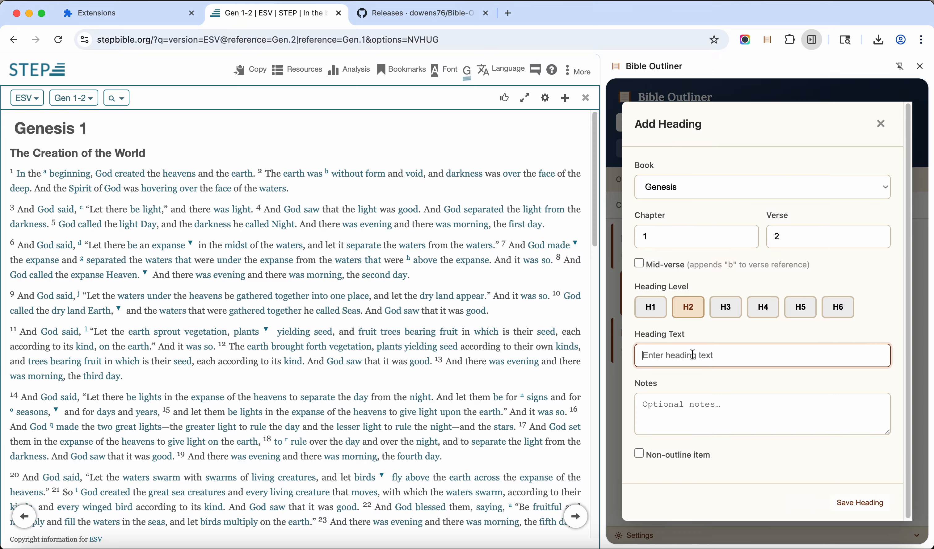
type("State of Creation")
left_click(640, 454)
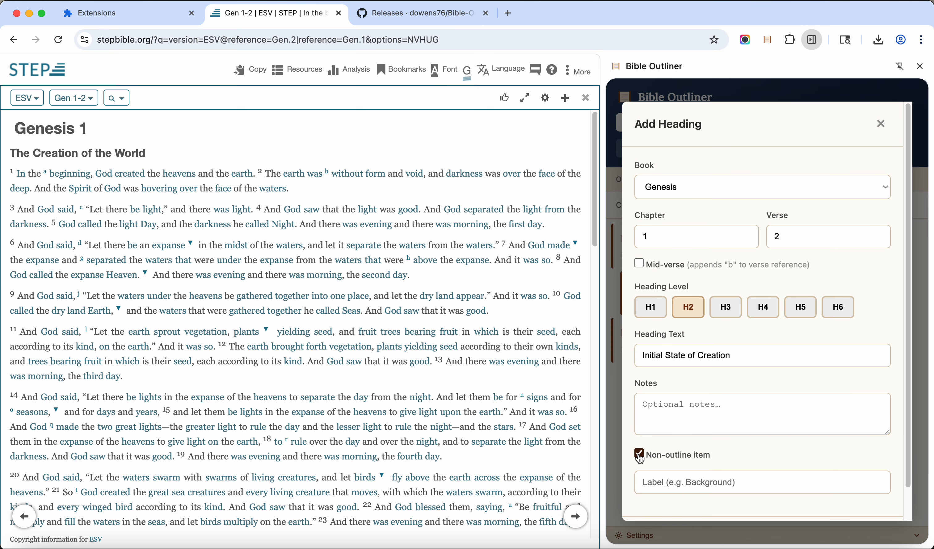
left_click(669, 483)
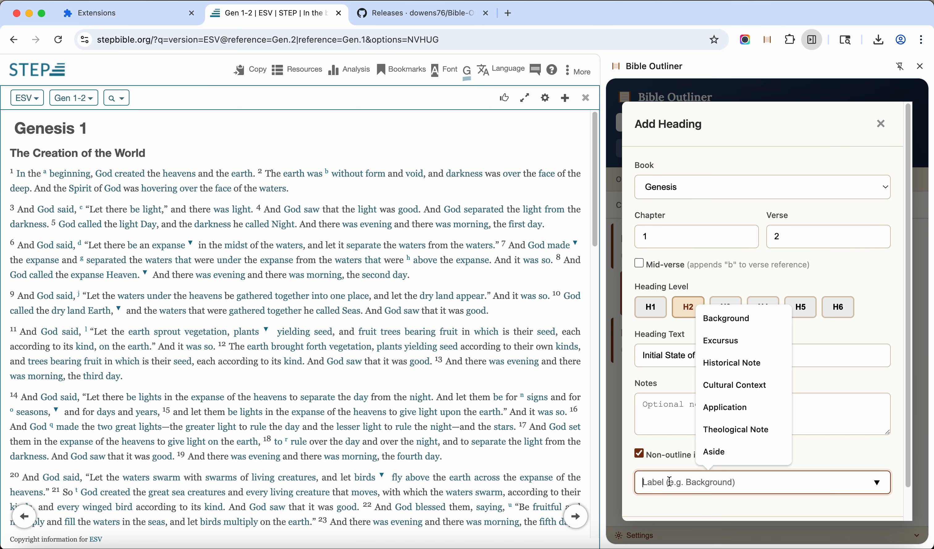
left_click(727, 319)
scroll(822, 367, "down", 2)
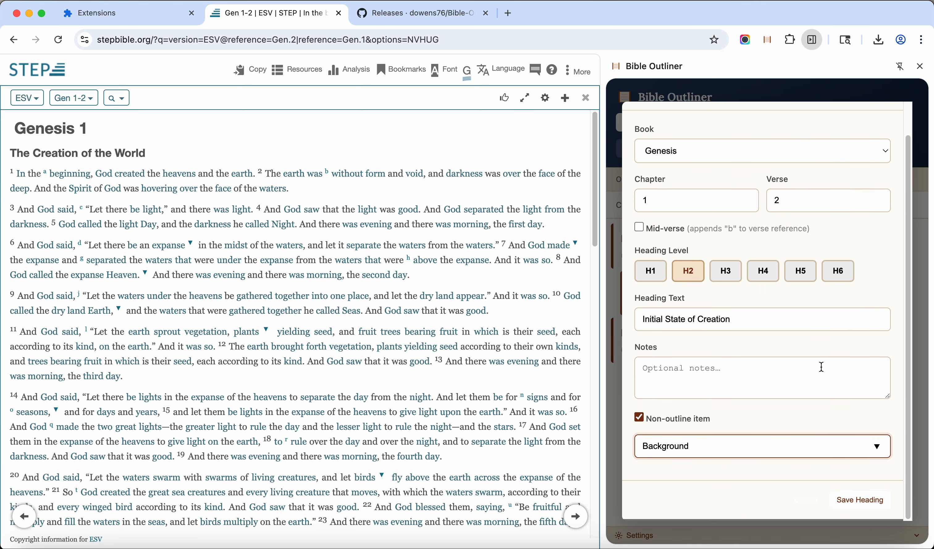
left_click(856, 501)
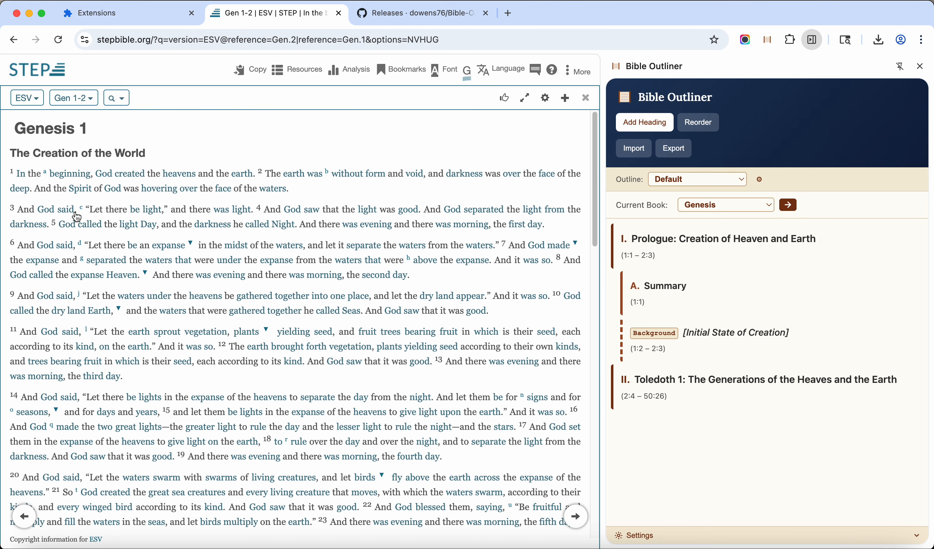
Add the H2 heading "Day 1" at Genesis 1:3 and save it
mouse_move(12, 211)
left_click(32, 190)
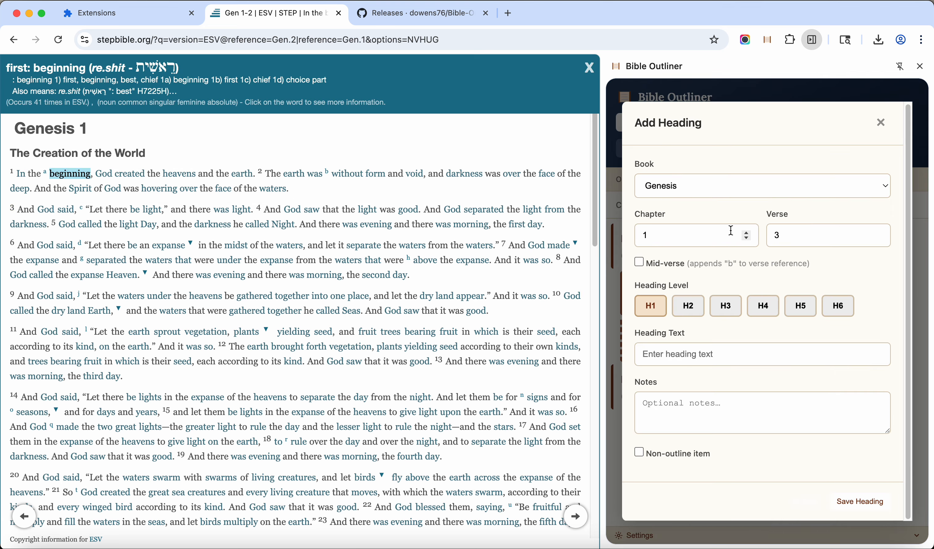
left_click(693, 315)
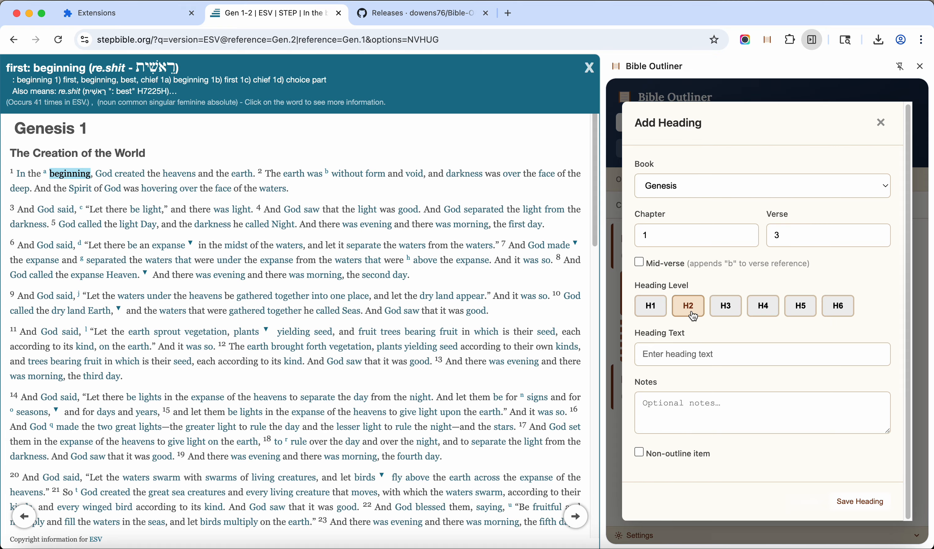
left_click(709, 361)
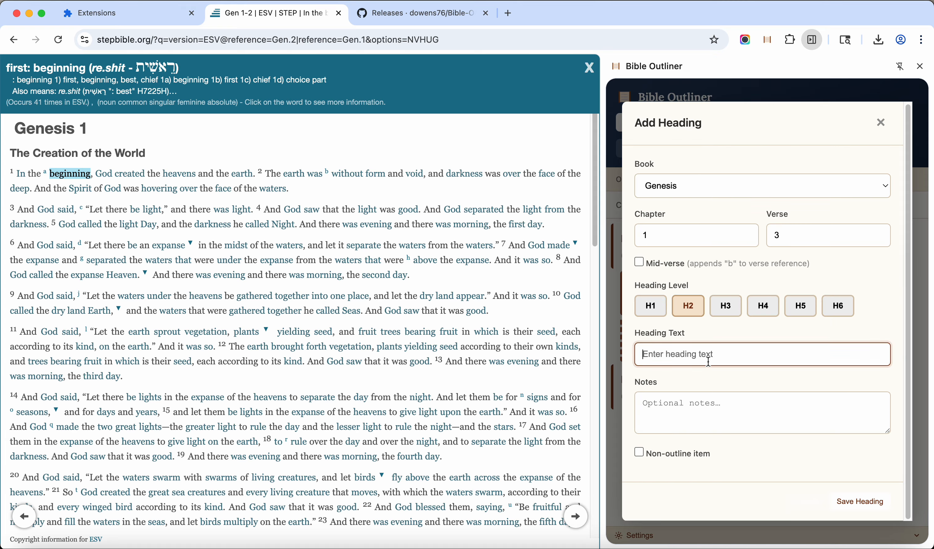
type("Day 1")
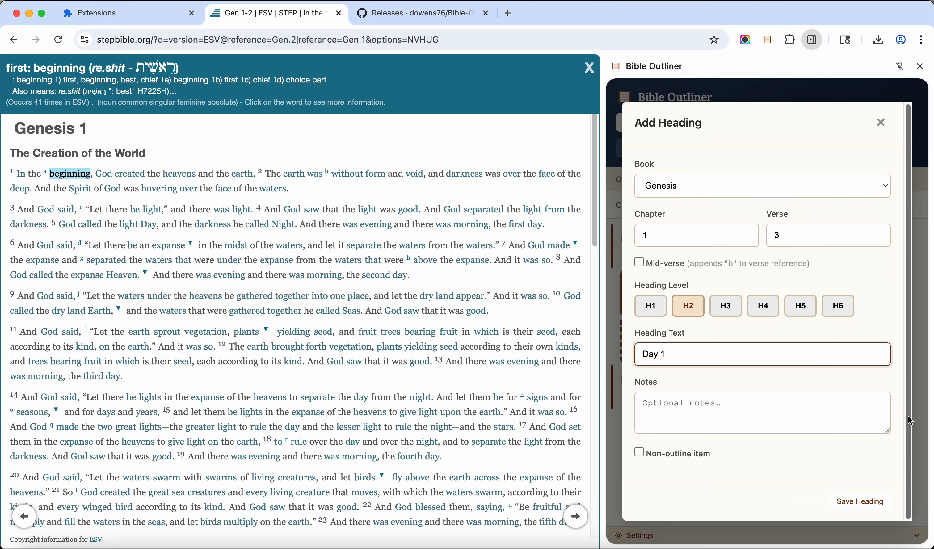
left_click(861, 502)
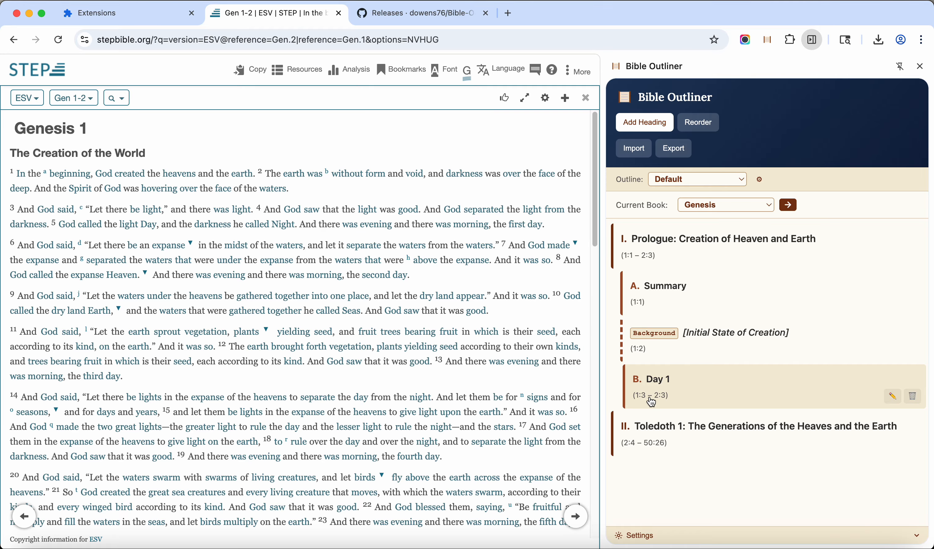
Add the H2 heading "Day 2" at Genesis 1:6 and save it
mouse_move(242, 316)
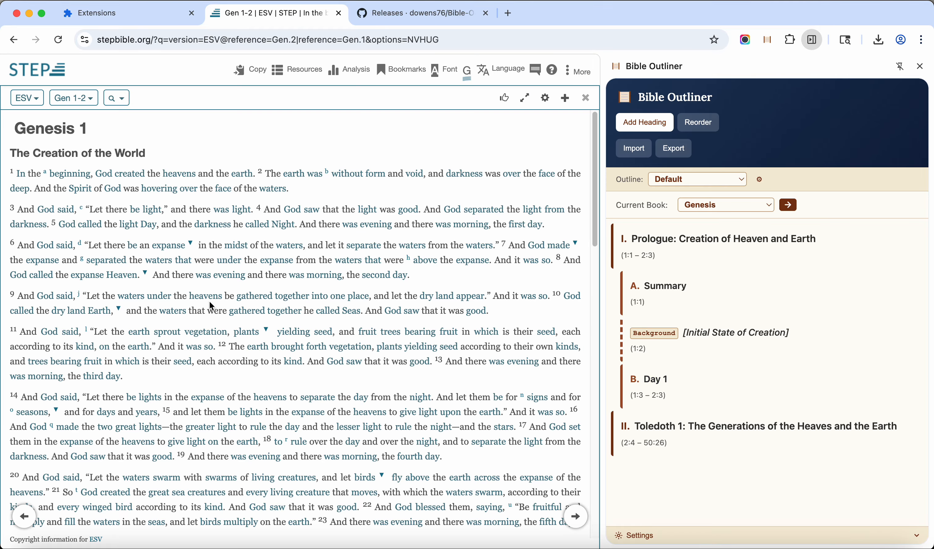
mouse_move(21, 234)
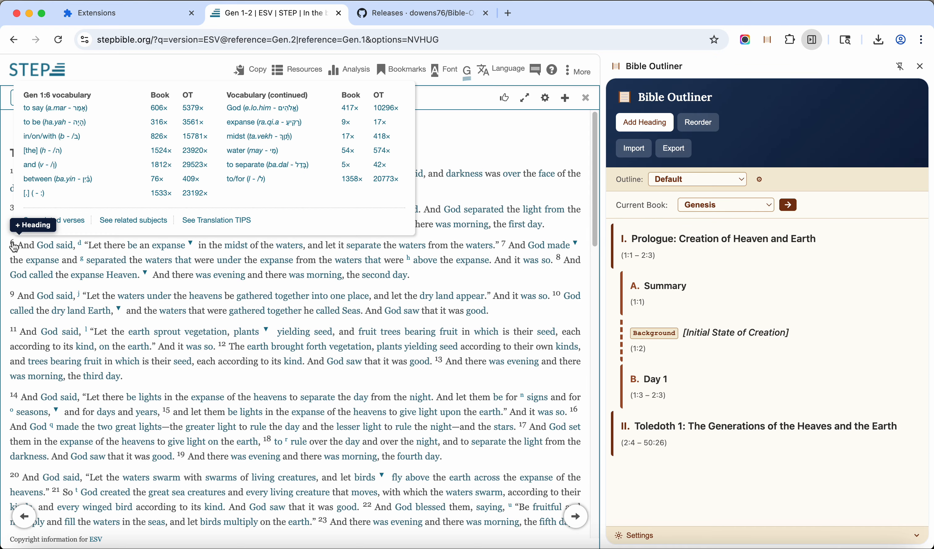
left_click(32, 231)
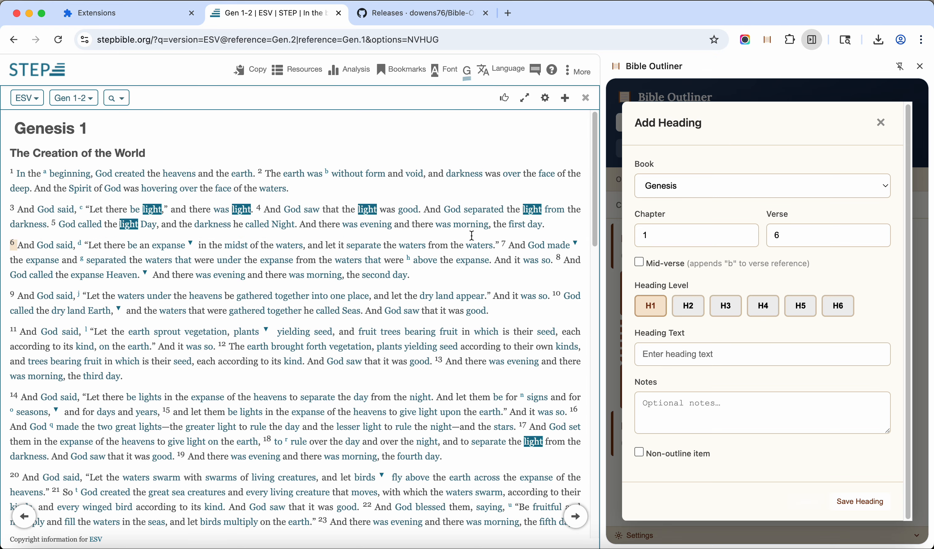
left_click(688, 306)
left_click(689, 357)
type("Day 2")
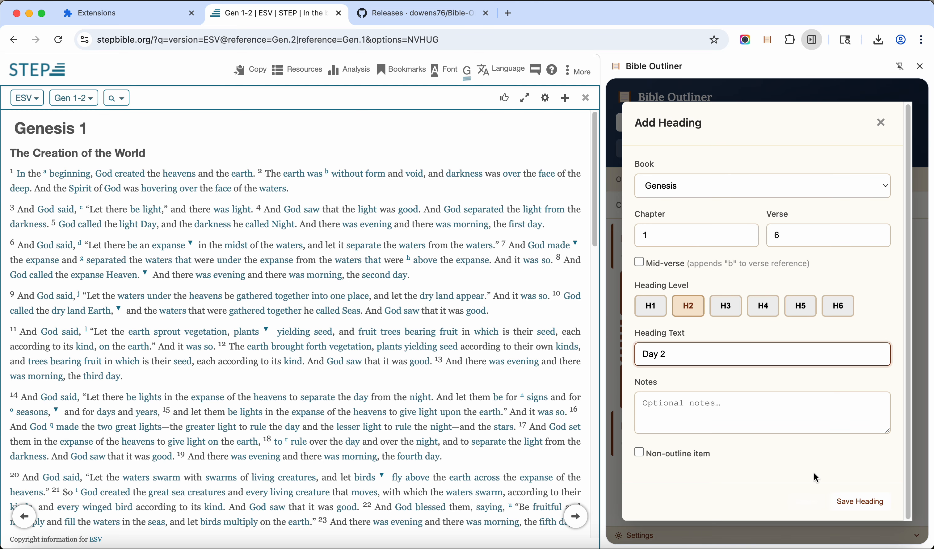
left_click(861, 502)
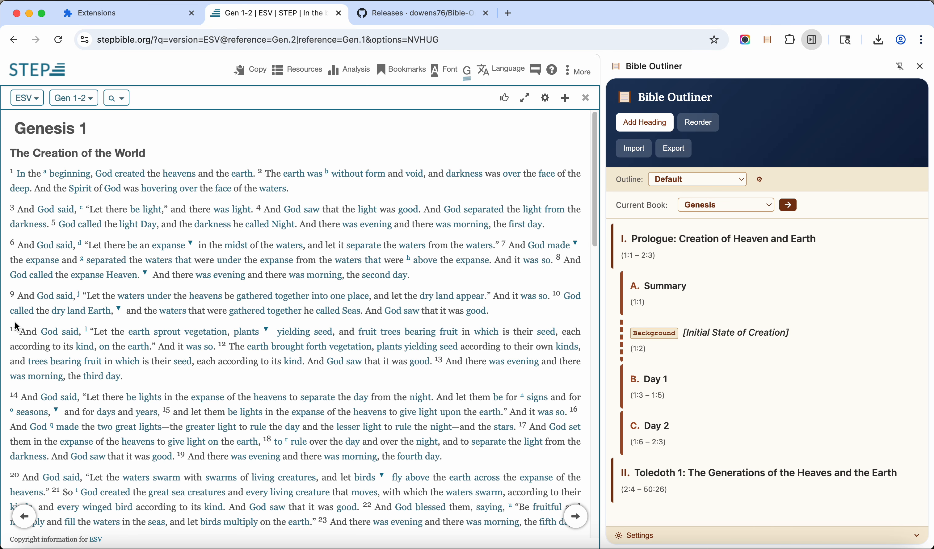
Add the H2 heading "Day 3" at Genesis 1:9 and save it
mouse_move(16, 298)
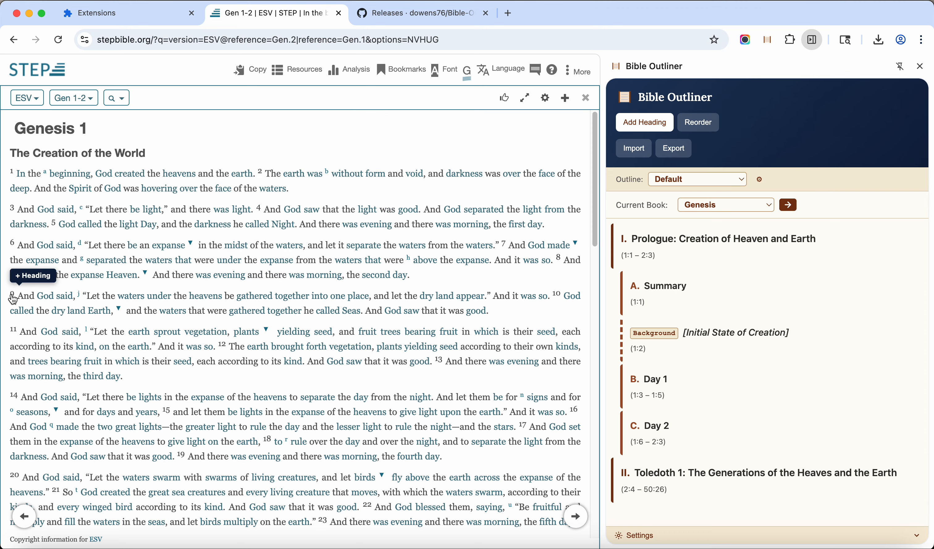
left_click(27, 277)
left_click(693, 317)
left_click(706, 347)
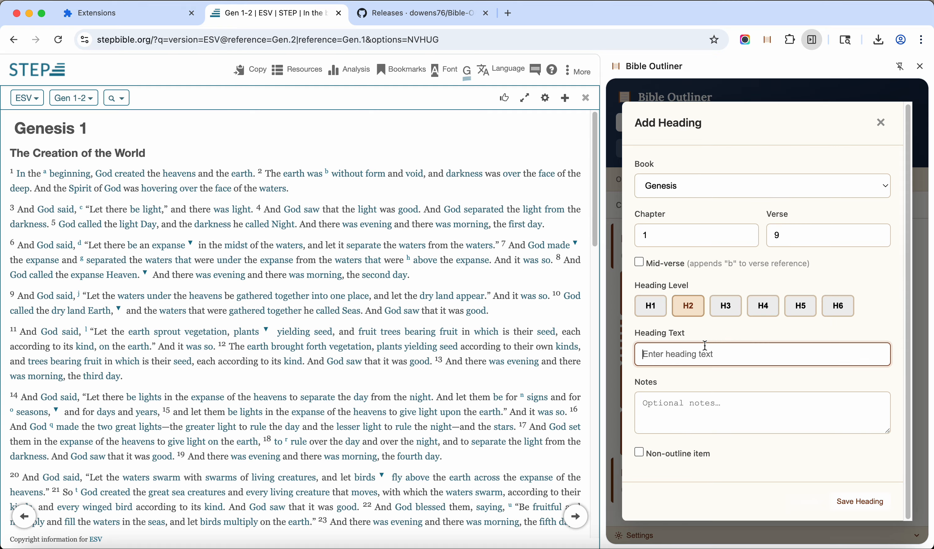
type("Day 3")
left_click(861, 502)
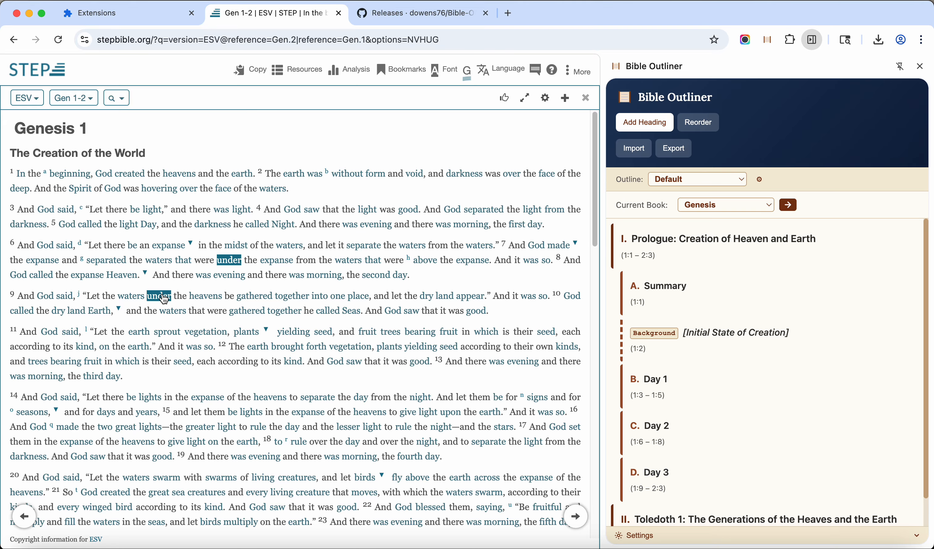
Add the H2 heading "Day 4" at Genesis 1:14 and save it
mouse_move(11, 397)
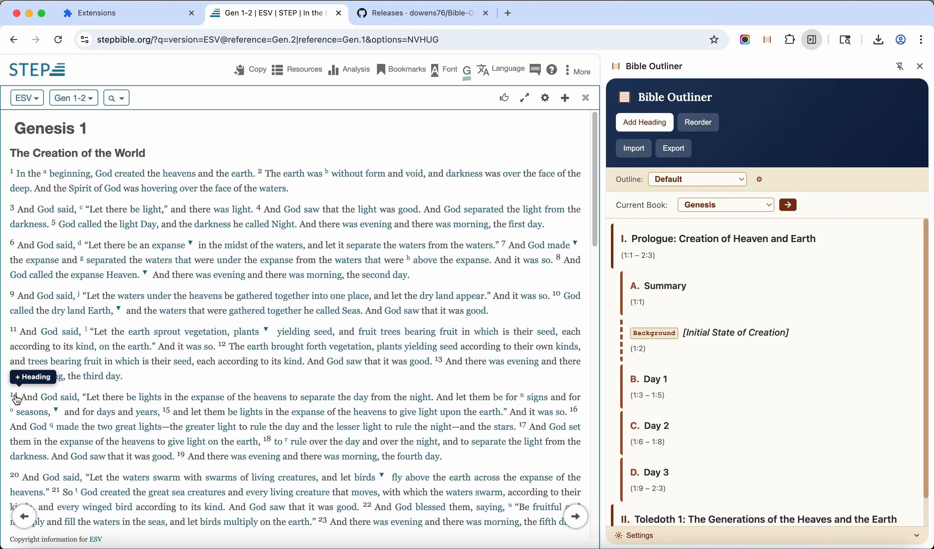
left_click(29, 378)
left_click(688, 355)
left_click(688, 306)
left_click(682, 355)
type("Day 4")
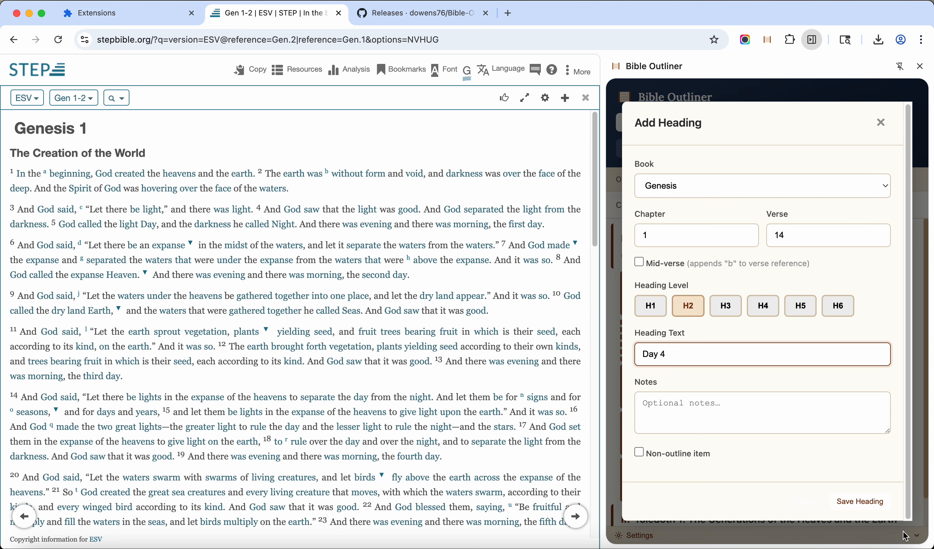
left_click(867, 503)
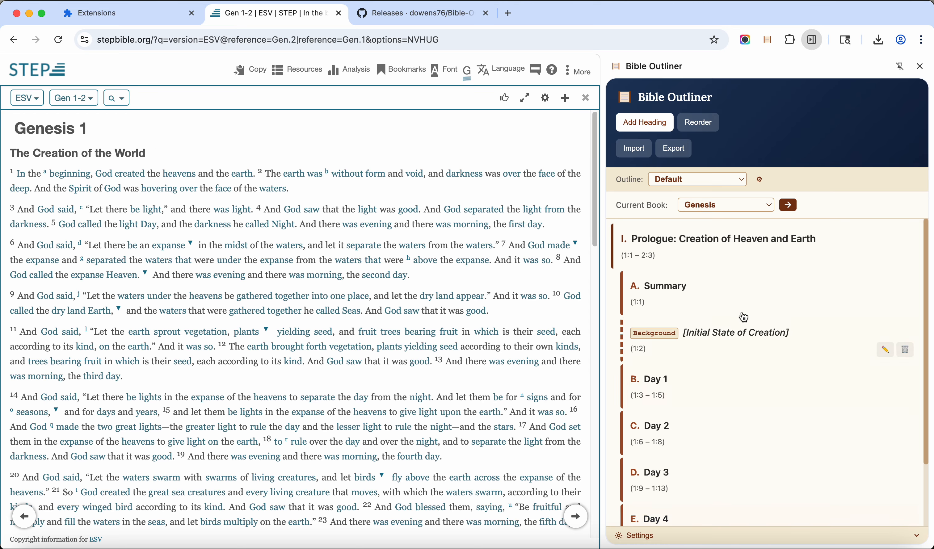
Add the H2 heading "Day 5" at Genesis 1:20 and save it
scroll(717, 478, "down", 1)
scroll(142, 332, "down", 5)
mouse_move(17, 319)
left_click(26, 302)
left_click(639, 352)
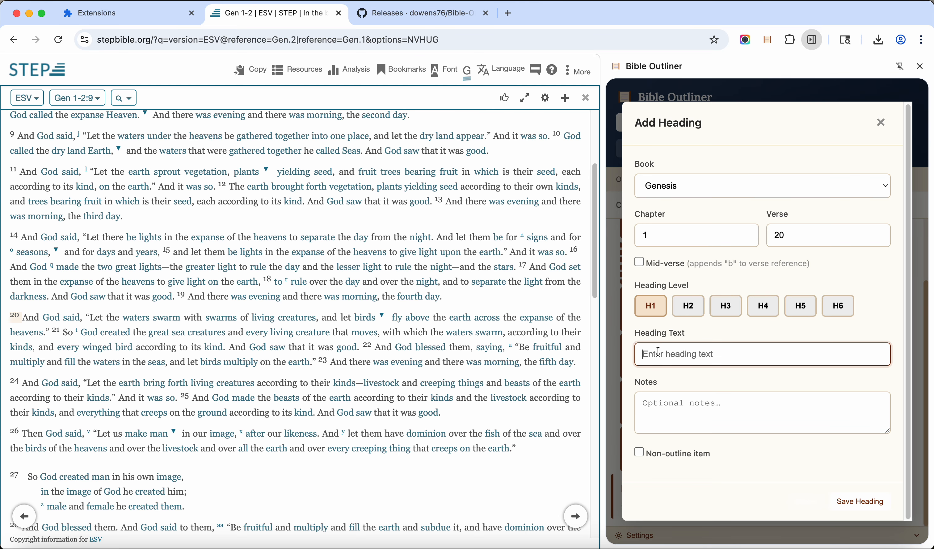
type("Day 5")
left_click(689, 305)
left_click(859, 502)
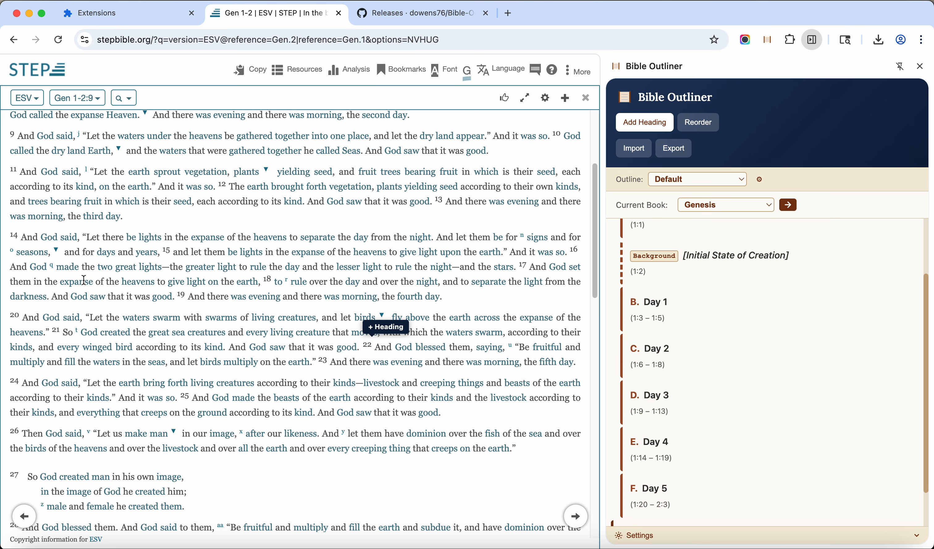
Add the H2 heading "Day 6" at Genesis 1:24 and save it
scroll(70, 395, "down", 4)
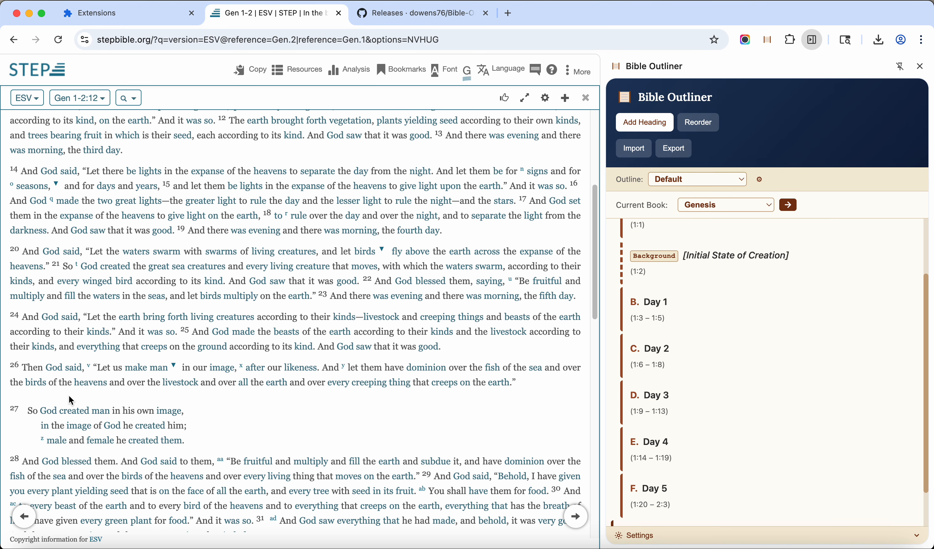
scroll(71, 401, "down", 1)
mouse_move(71, 401)
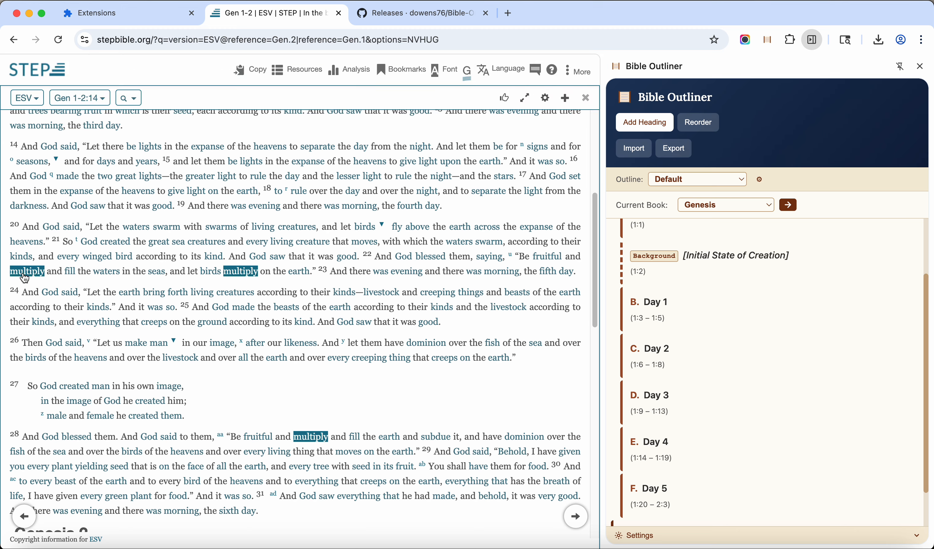
mouse_move(15, 296)
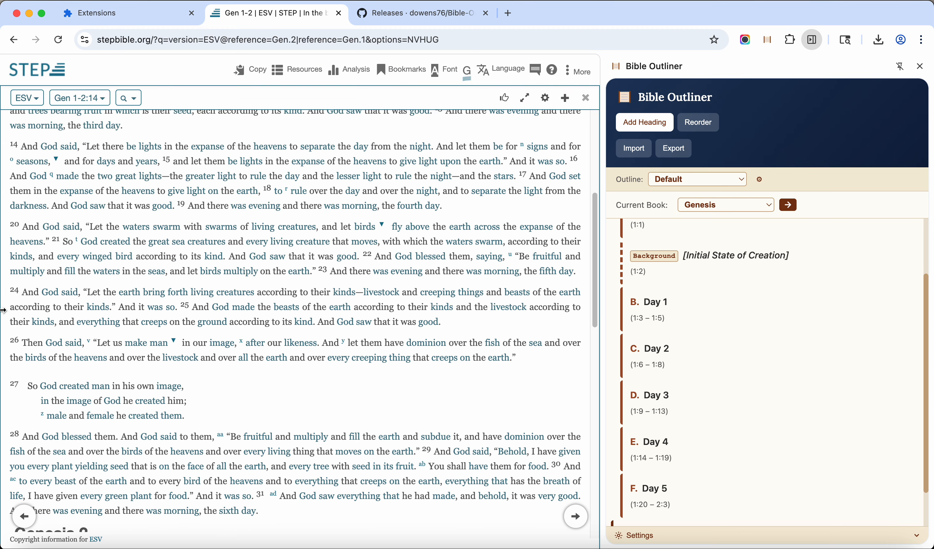
left_click(34, 273)
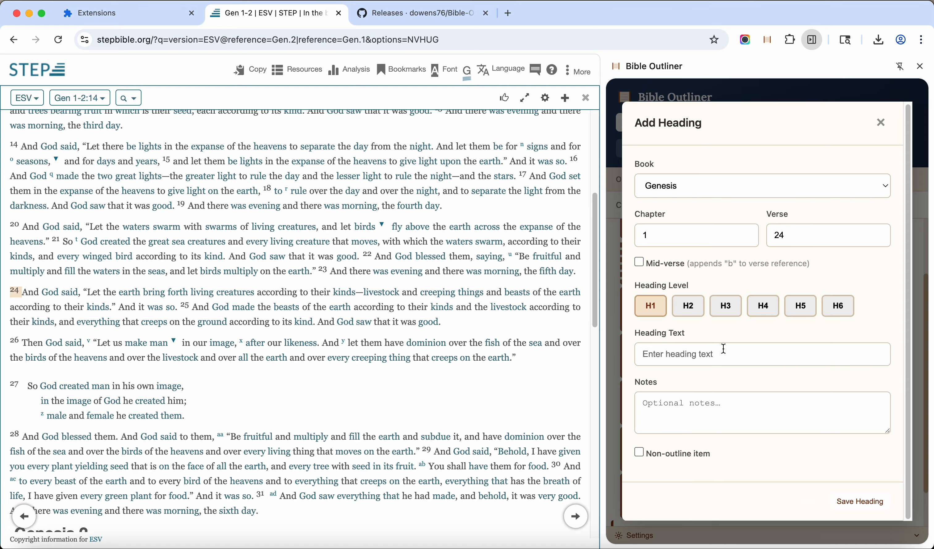
left_click(780, 355)
type("Day 6")
left_click(689, 306)
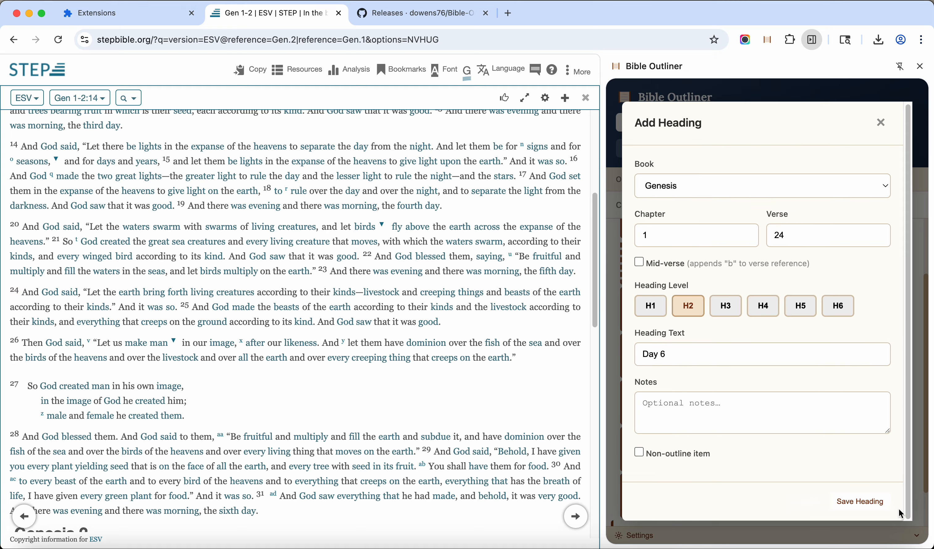
left_click(861, 502)
Add the H2 heading "Day 7" at Genesis 2:1 and save it
scroll(466, 338, "down", 6)
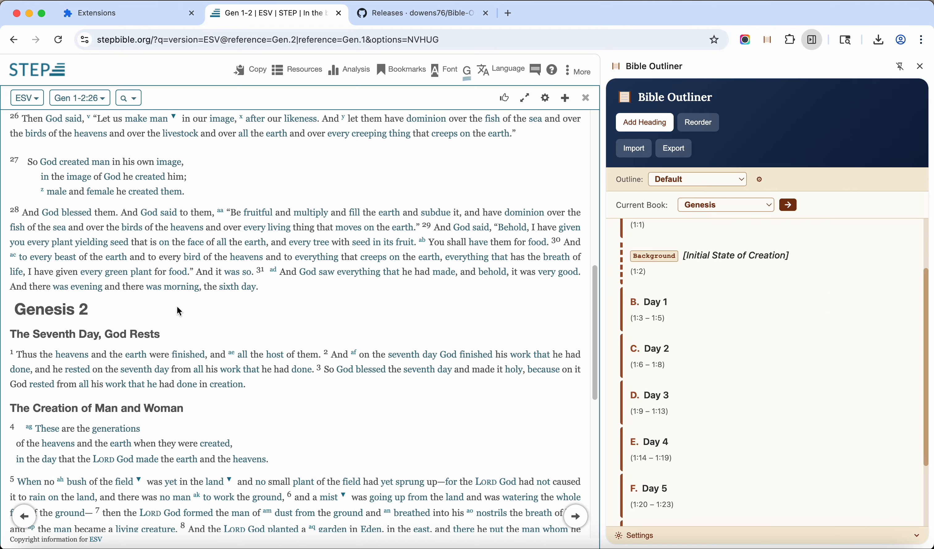
mouse_move(14, 357)
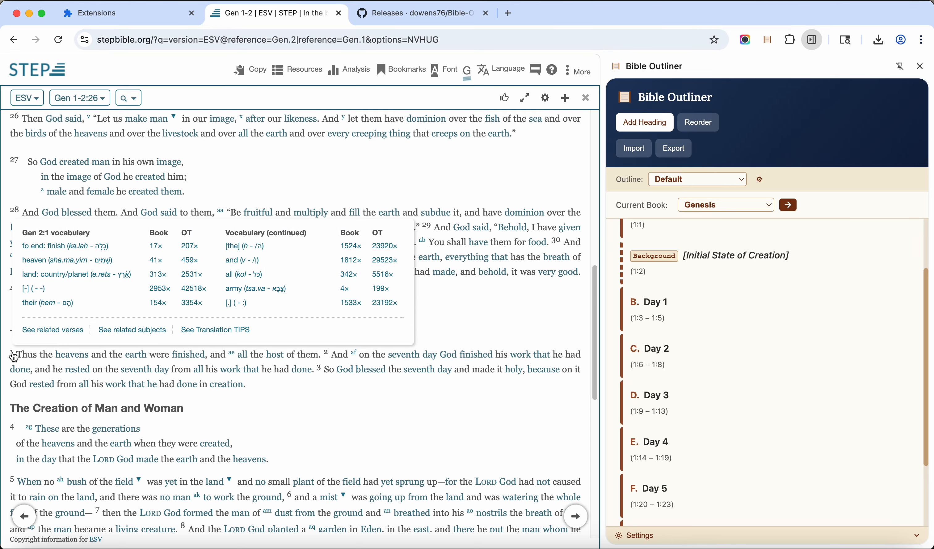
left_click(21, 339)
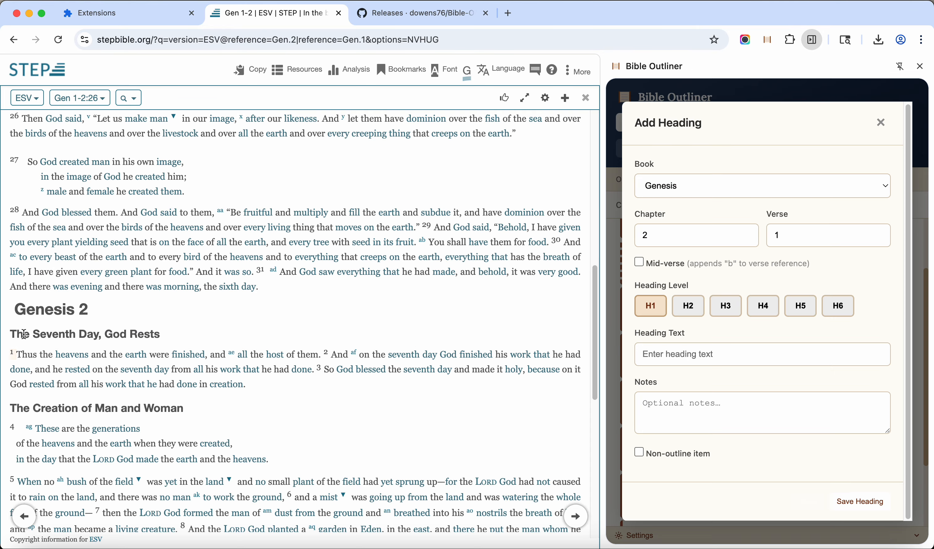
left_click(681, 344)
type("Day 7")
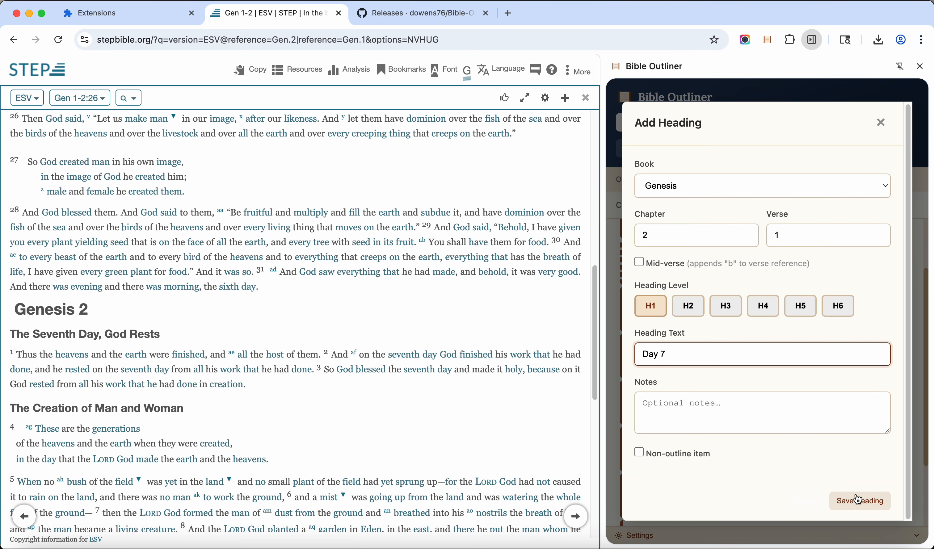
left_click(688, 308)
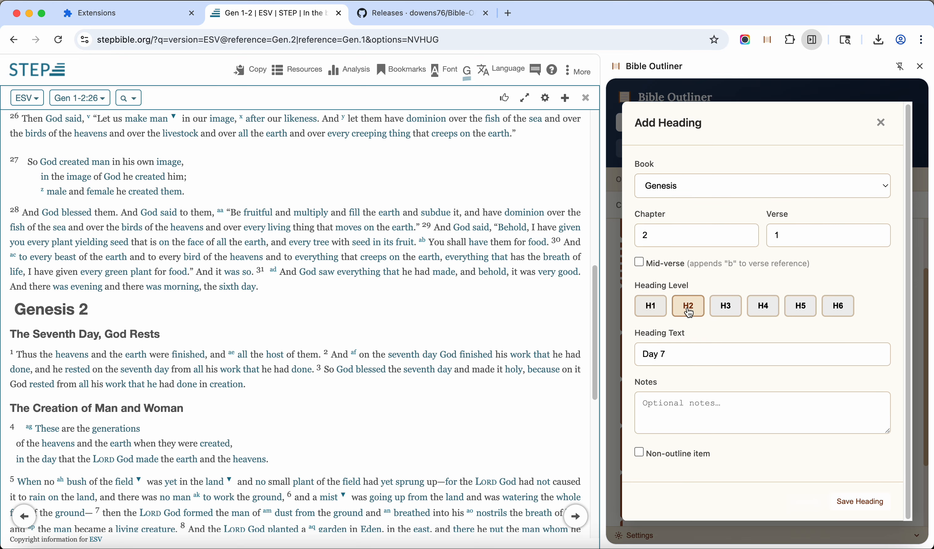
left_click(879, 500)
scroll(835, 444, "down", 5)
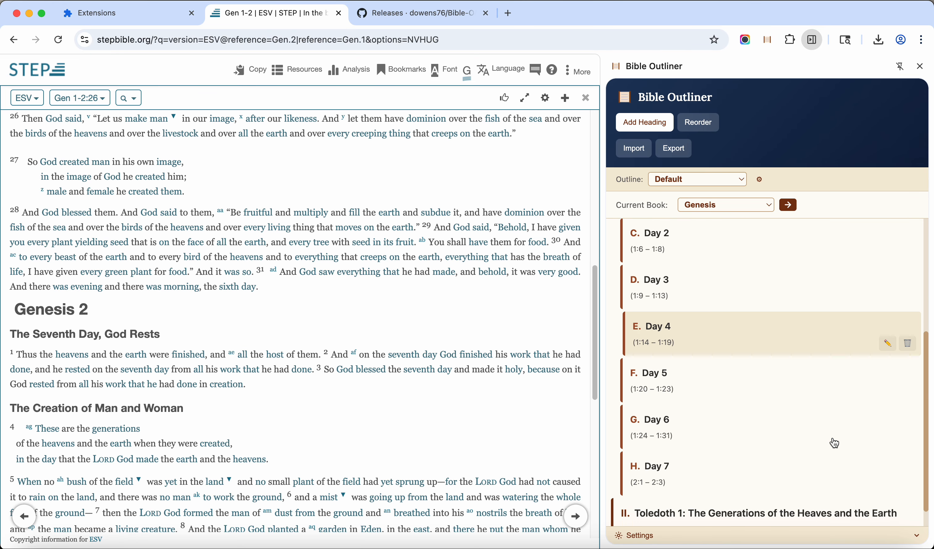
scroll(835, 443, "up", 5)
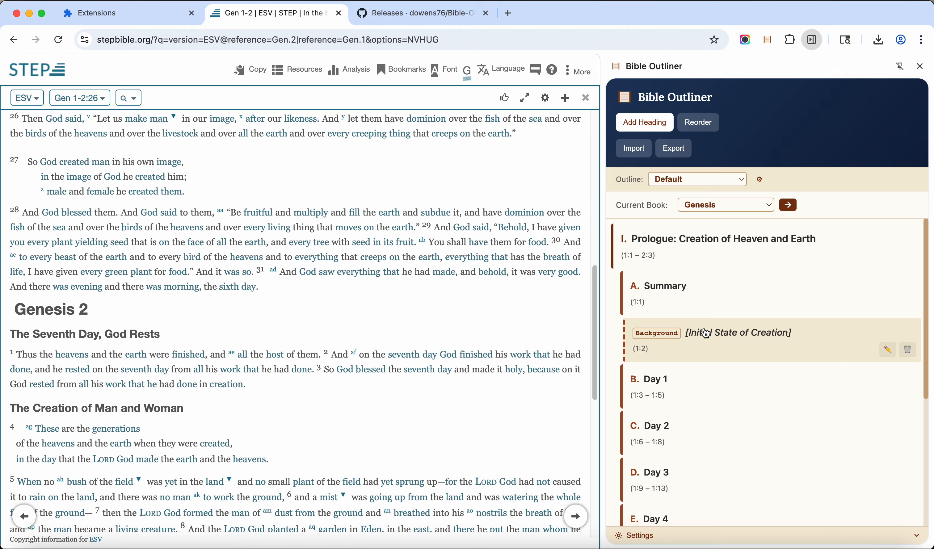
scroll(707, 334, "down", 6)
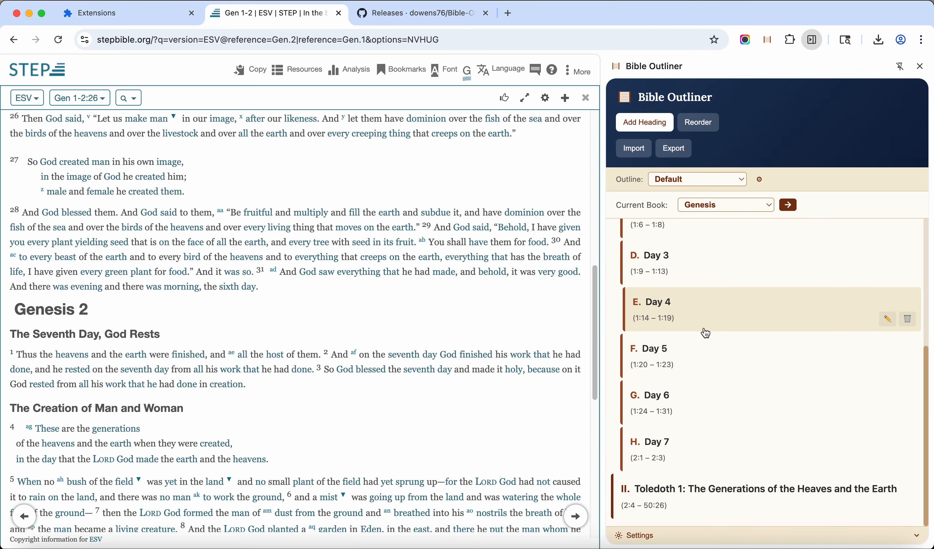
scroll(706, 333, "up", 6)
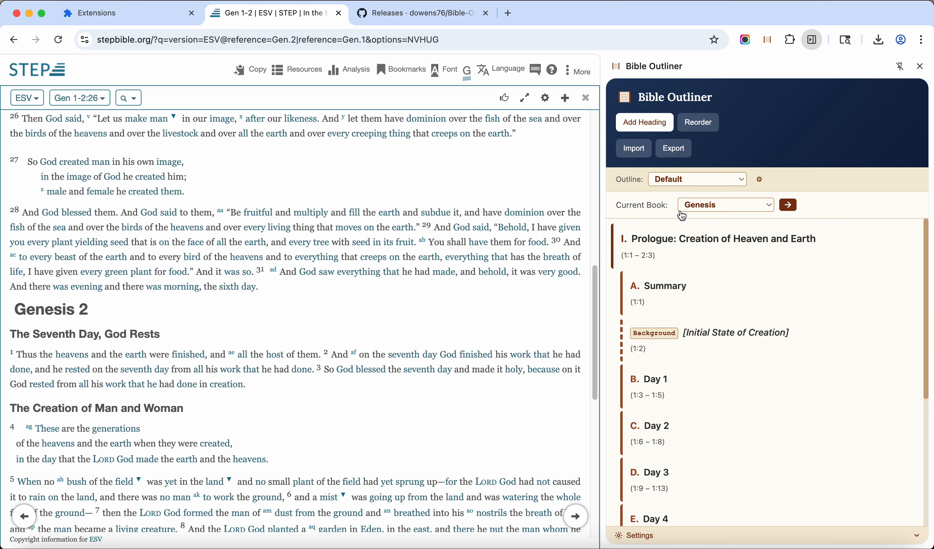
Try the Gray, Blue, Green and Crimson color schemes in the outliner settings, then return to the Default scheme
left_click(765, 537)
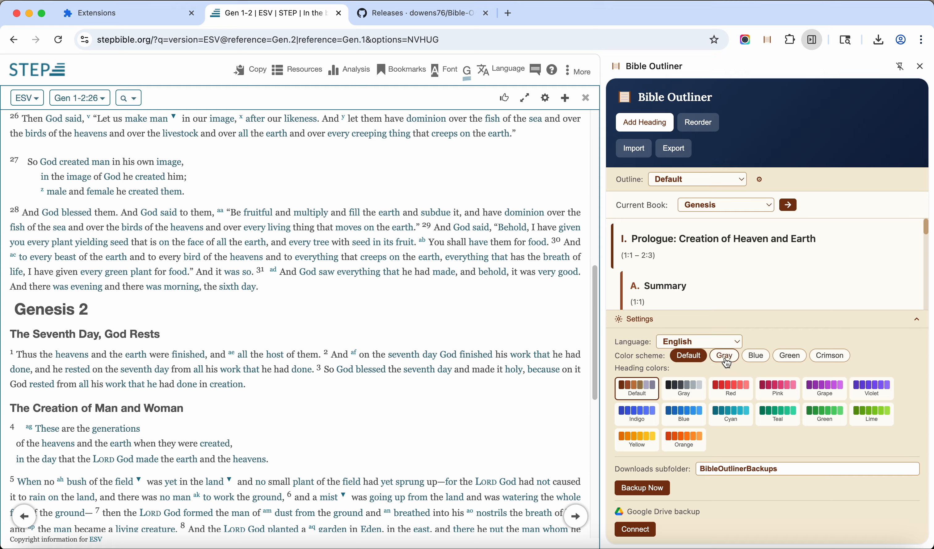
left_click(724, 357)
left_click(756, 356)
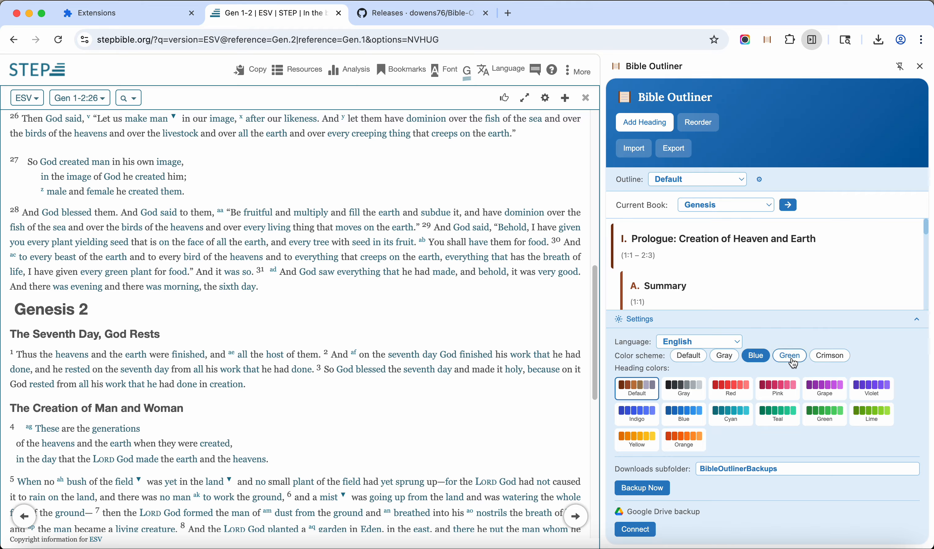
left_click(792, 357)
left_click(827, 360)
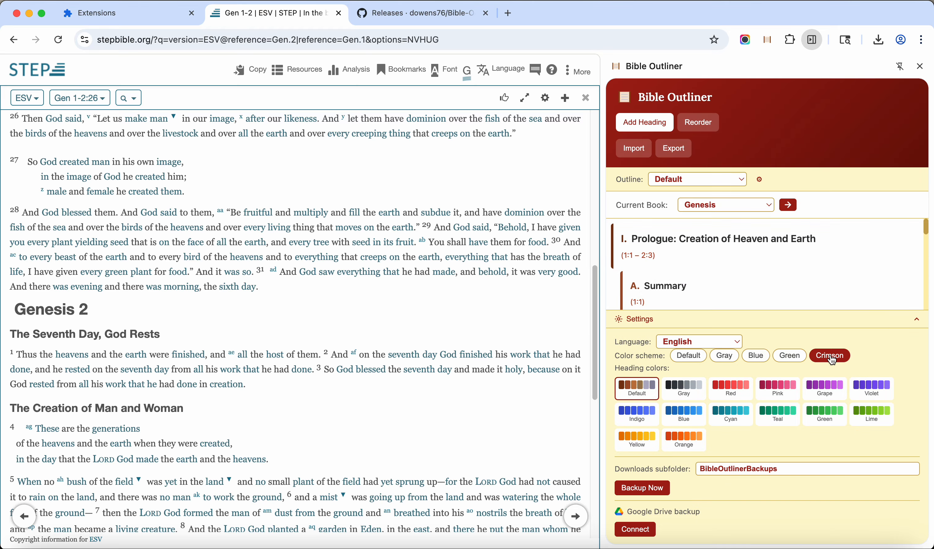
left_click(688, 356)
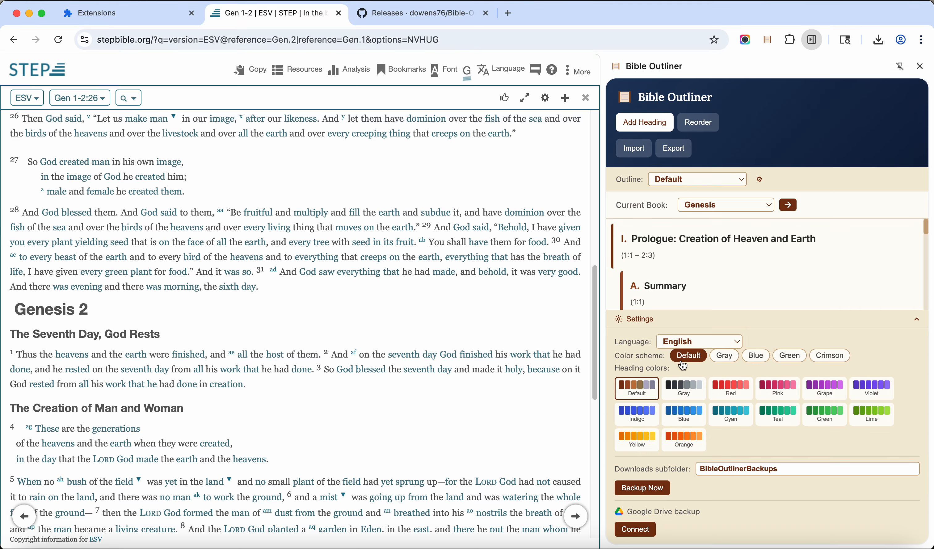
Preview the Red heading colors on the Genesis outline, restore the Default heading colors and close the settings
left_click(725, 400)
scroll(720, 240, "down", 6)
scroll(726, 242, "up", 4)
left_click(655, 389)
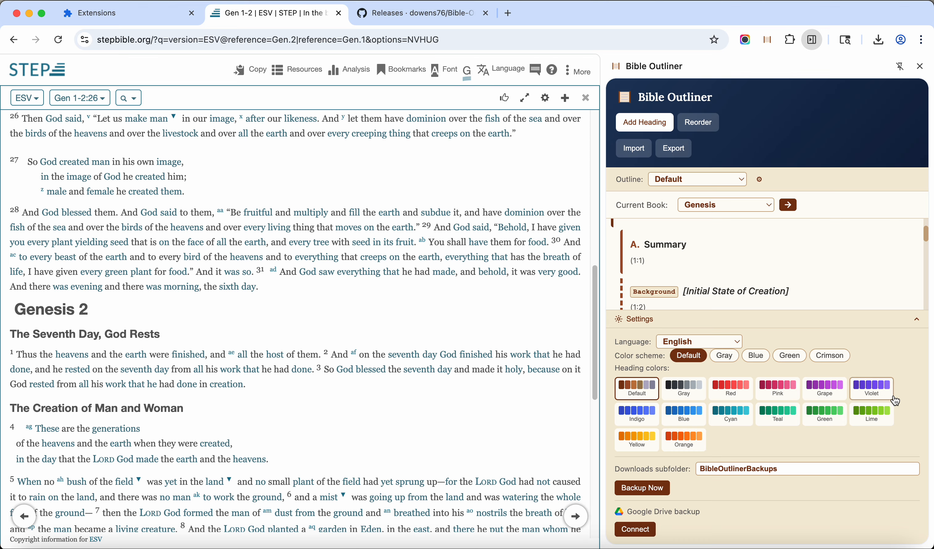
left_click(918, 324)
scroll(849, 271, "up", 2)
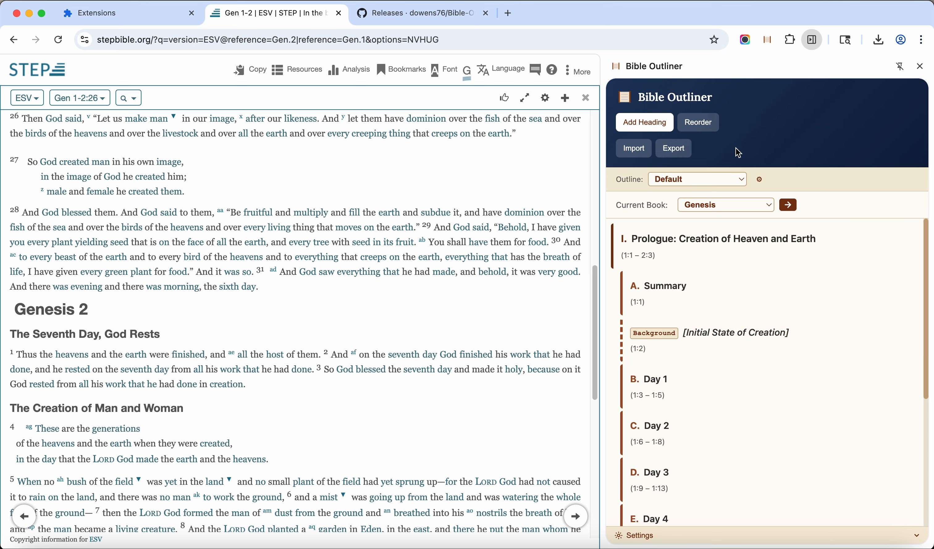
Export only the current book, Genesis, as PDF and look through the generated outline page
left_click(672, 151)
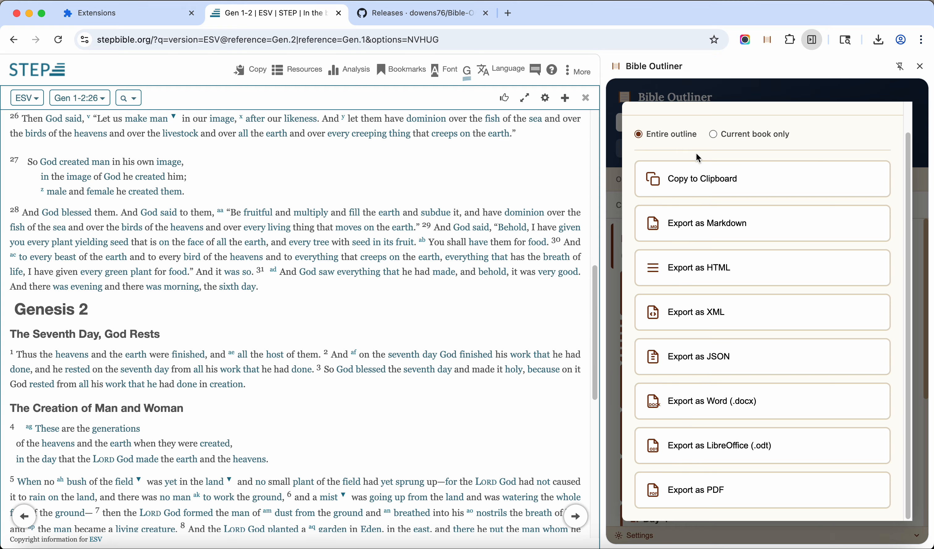
left_click(715, 136)
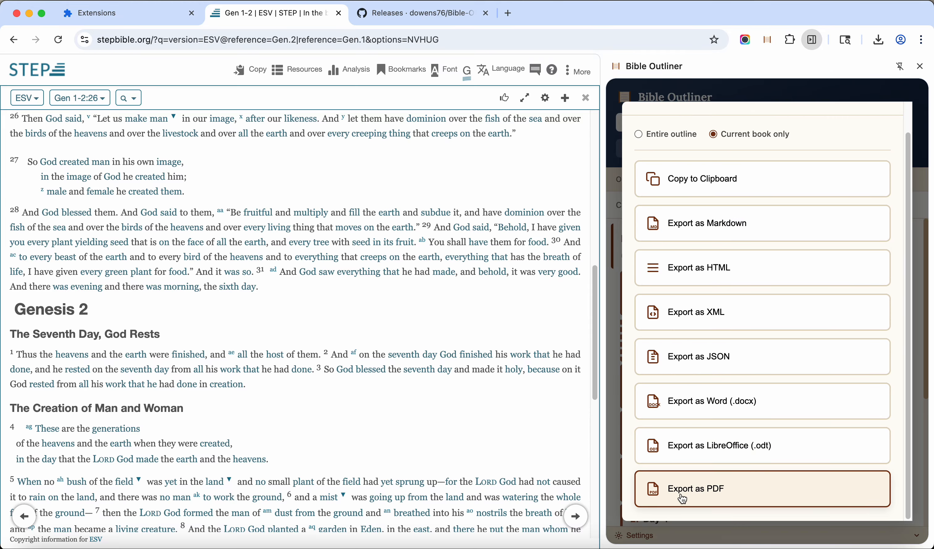
left_click(714, 497)
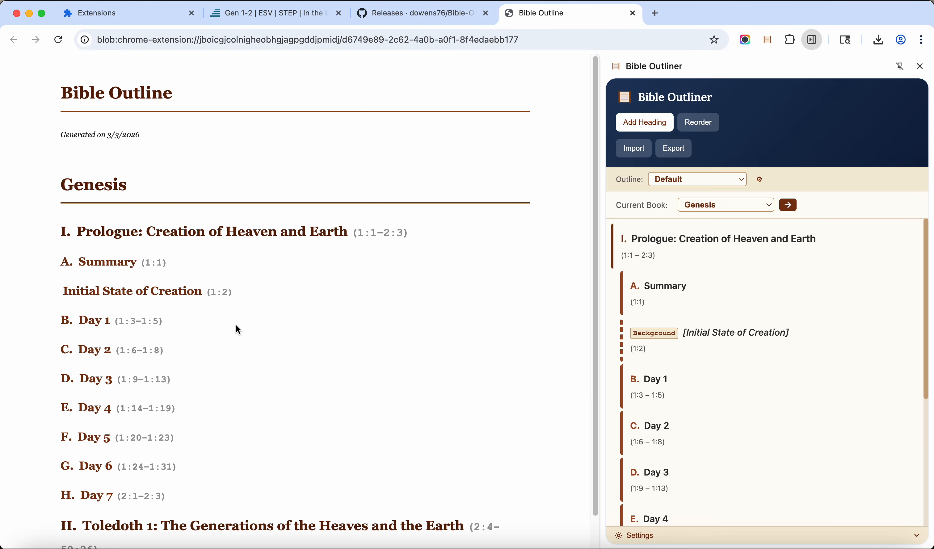
scroll(238, 330, "down", 2)
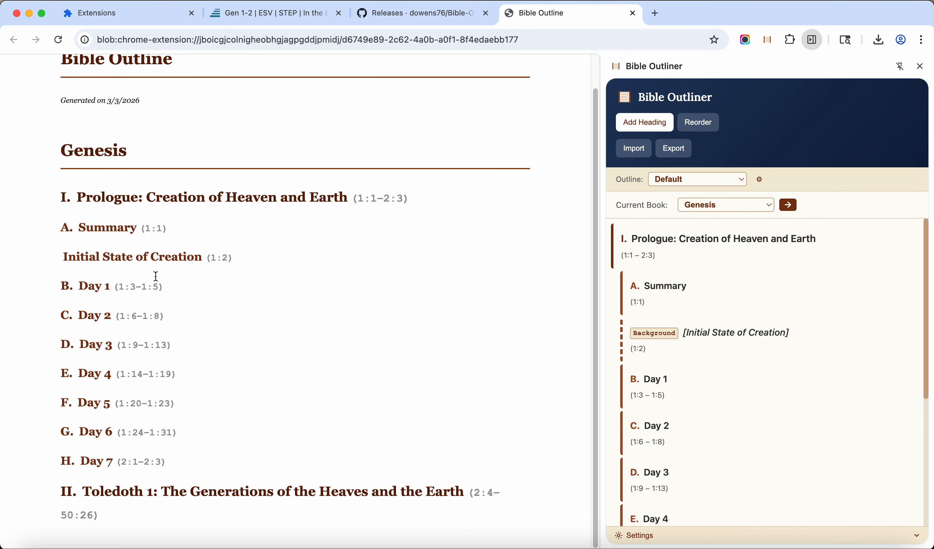